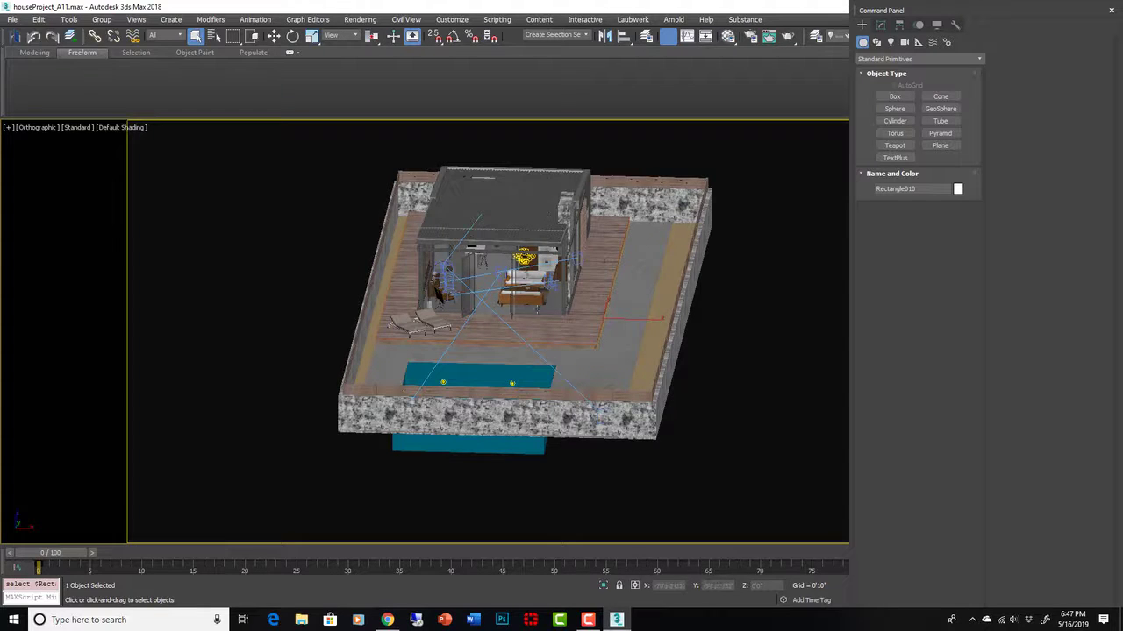
# - Zoom in and orbit the perspective view down to a lower angle around the house
pyautogui.scroll(3, 542, 307)
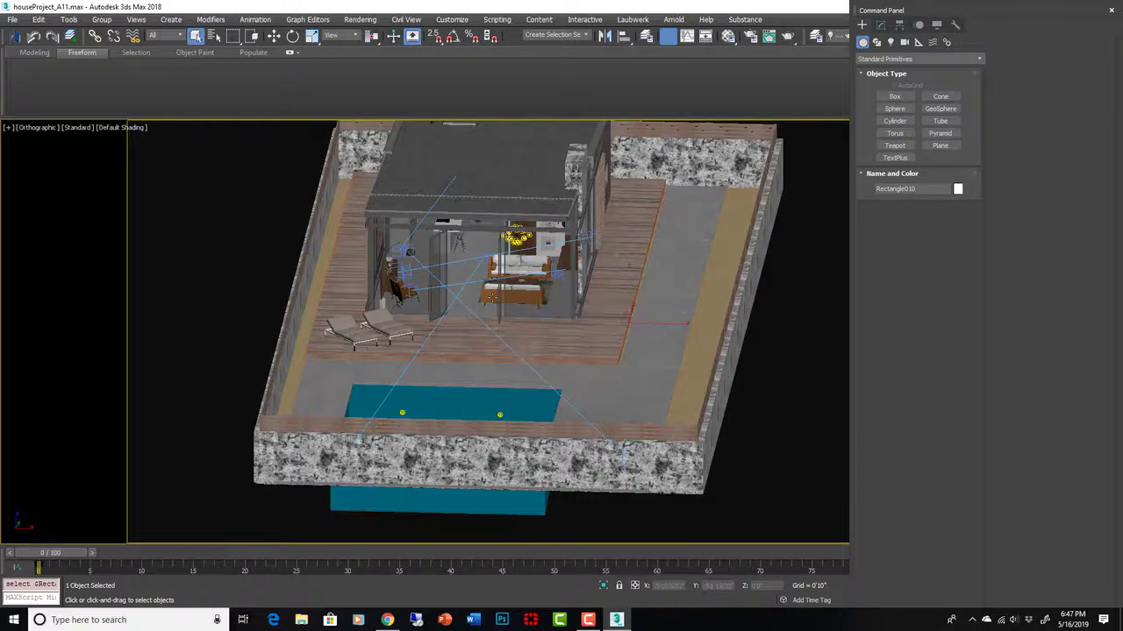
pyautogui.click(539, 304)
pyautogui.moveTo(540, 306)
pyautogui.keyDown('alt'); pyautogui.mouseDown(button='middle')
pyautogui.moveTo(491, 254)
pyautogui.moveTo(519, 286)
pyautogui.moveTo(575, 290)
pyautogui.moveTo(537, 301)
pyautogui.moveTo(551, 301)
pyautogui.mouseUp(button='middle'); pyautogui.keyUp('alt')
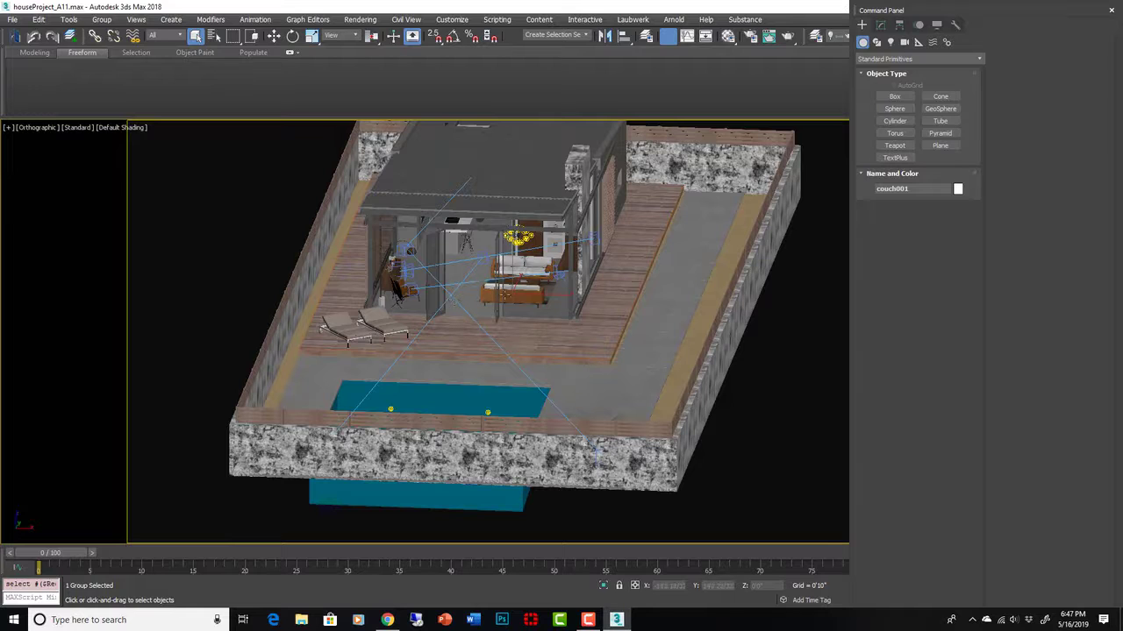
# - Look through VRayCam003, clear the selection, and bring up V-Ray Next Render Setup
pyautogui.press('c')
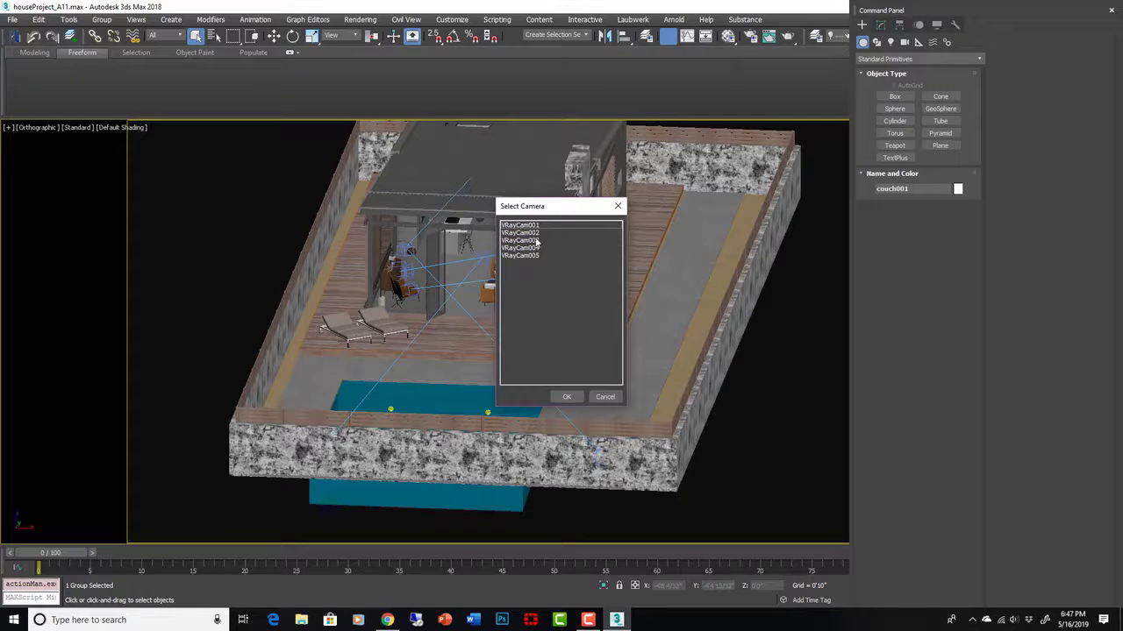
pyautogui.click(537, 241)
pyautogui.click(576, 397)
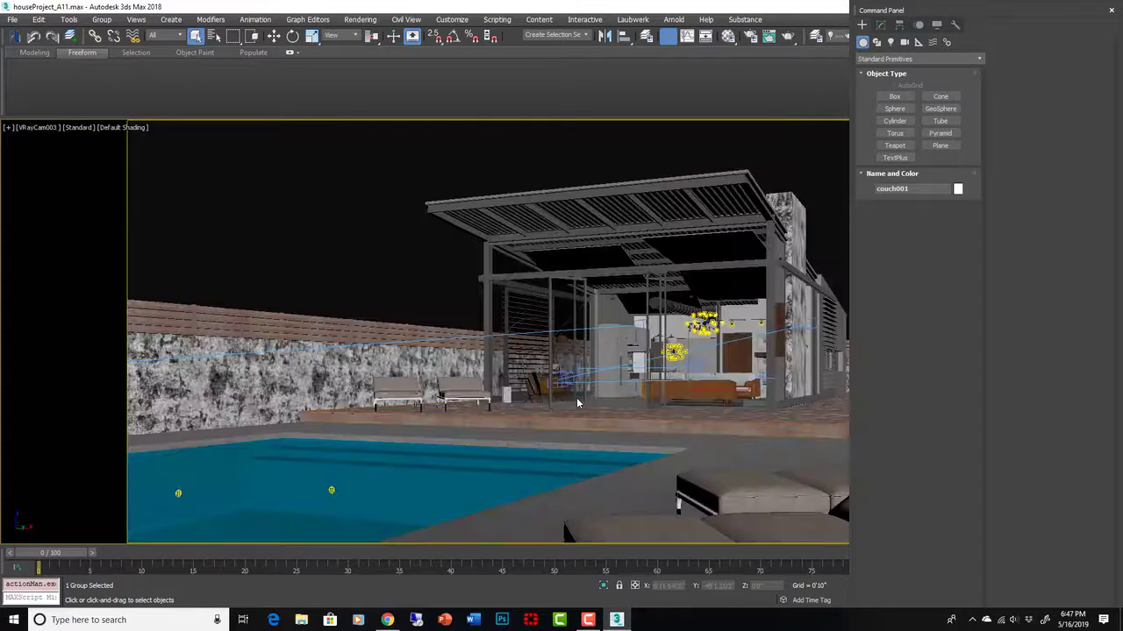
pyautogui.click(374, 220)
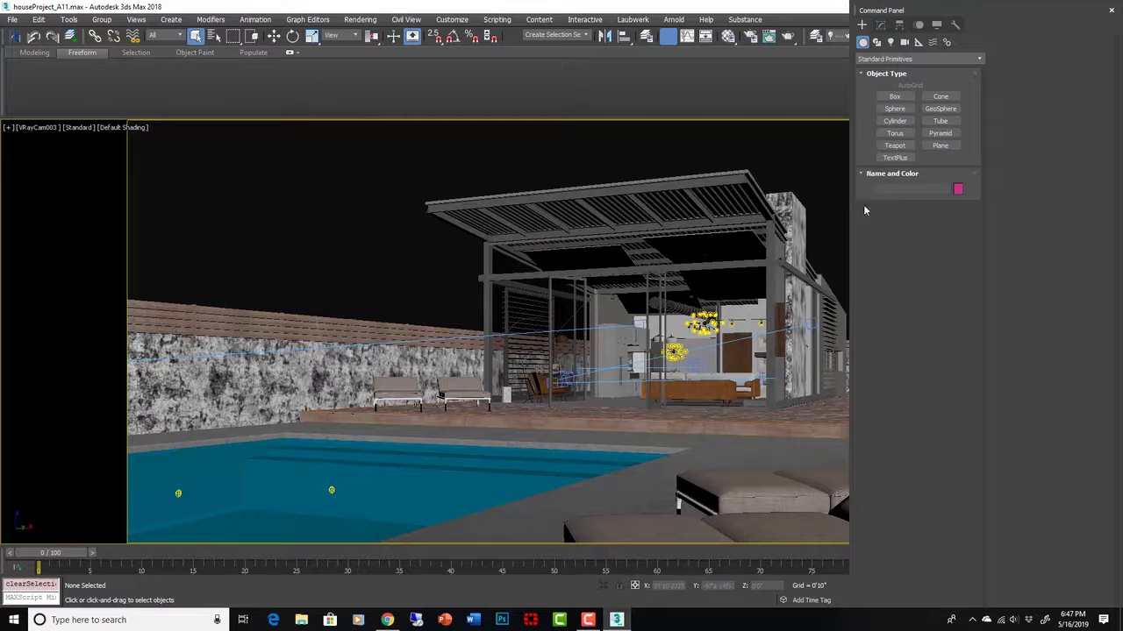
pyautogui.click(750, 35)
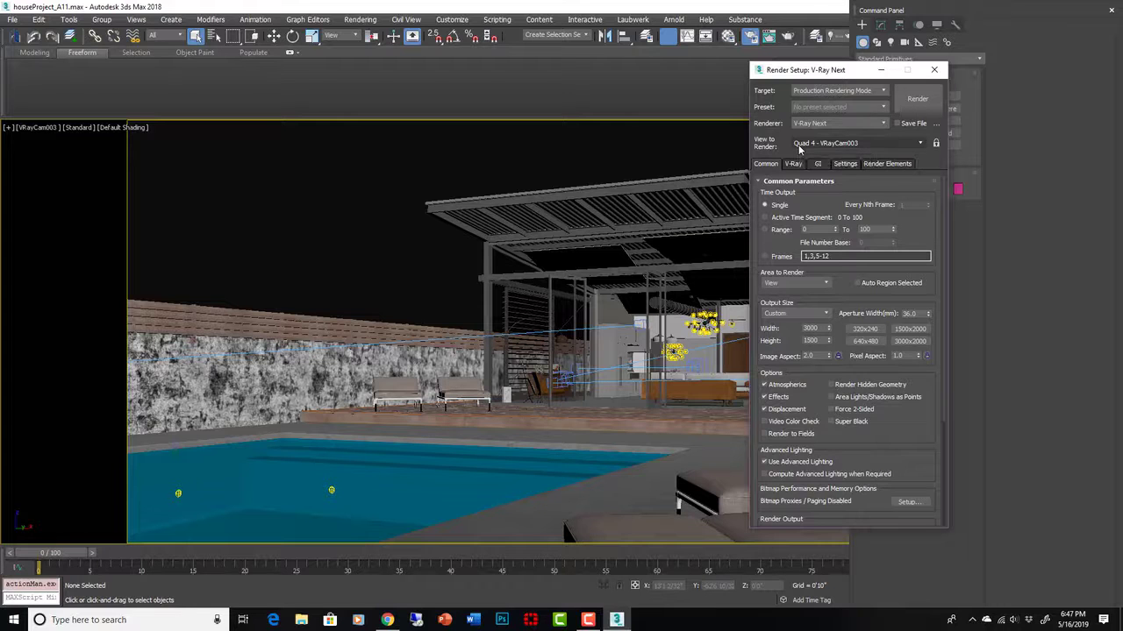
# - Inspect the Environment rollout on the V-Ray tab, then close Render Setup
pyautogui.click(794, 164)
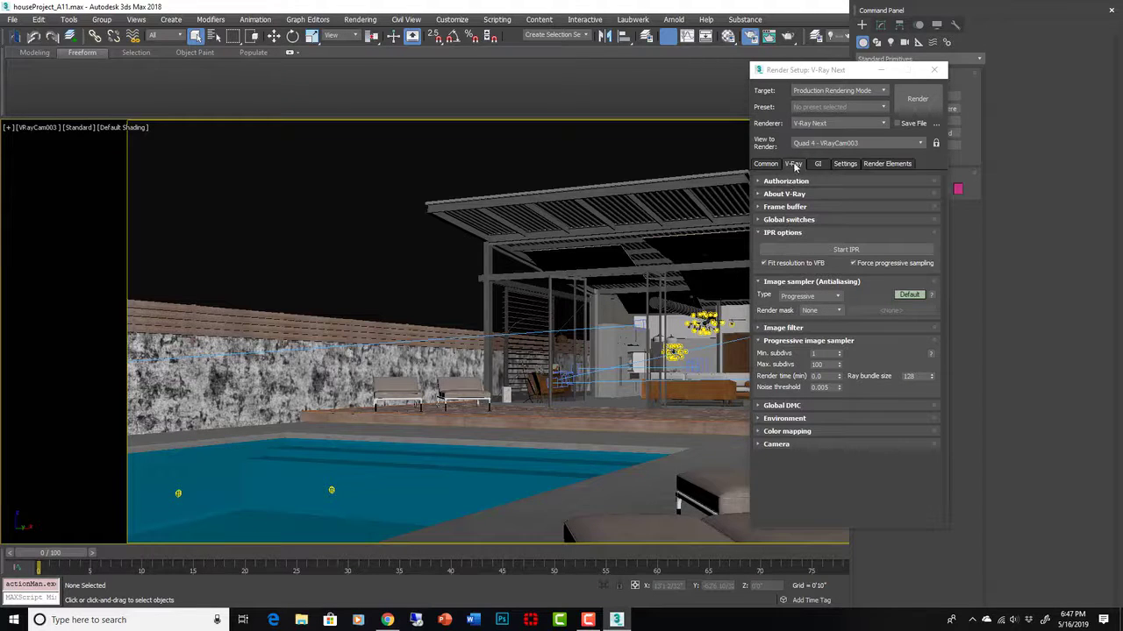
pyautogui.click(804, 418)
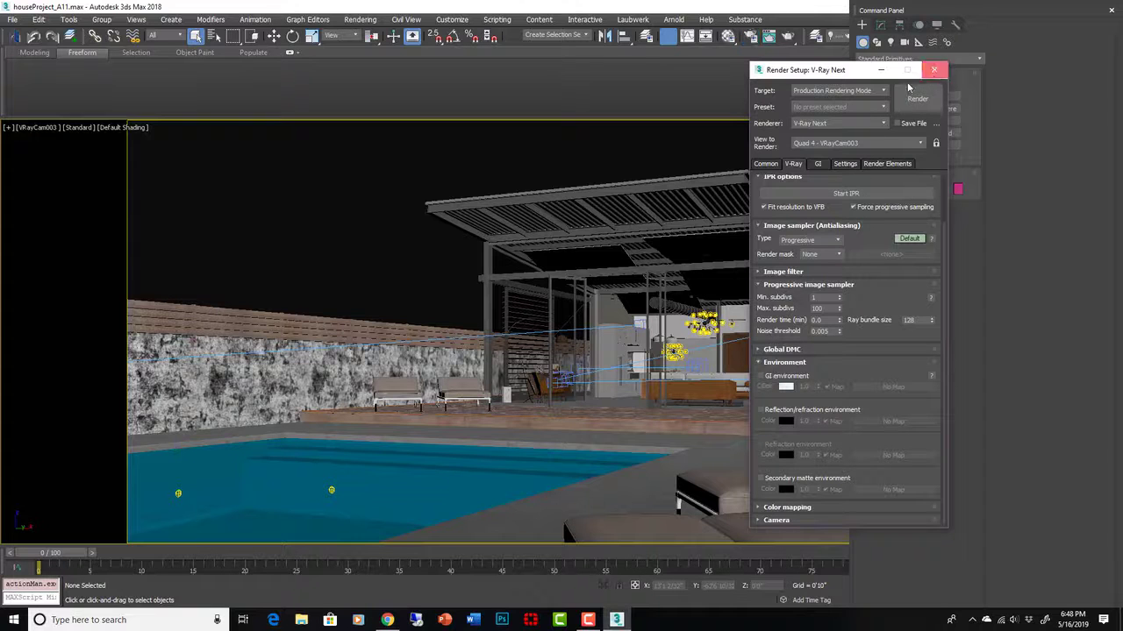
pyautogui.click(933, 69)
# - Clear the DefaultVRaySky environment map in Environment and Effects
pyautogui.click(358, 20)
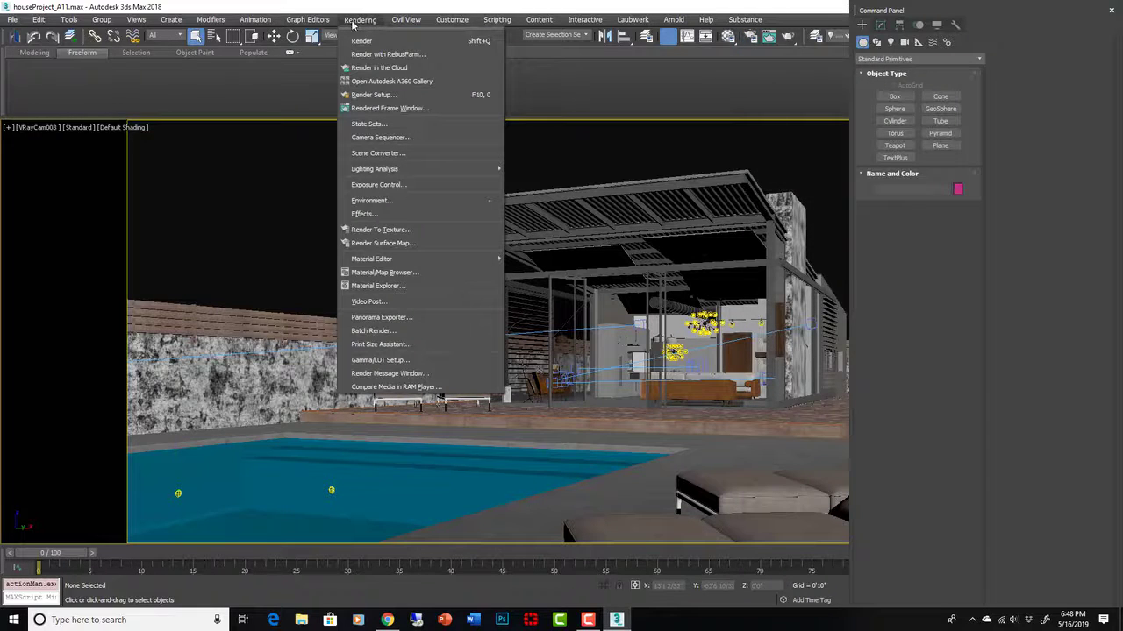
pyautogui.click(372, 202)
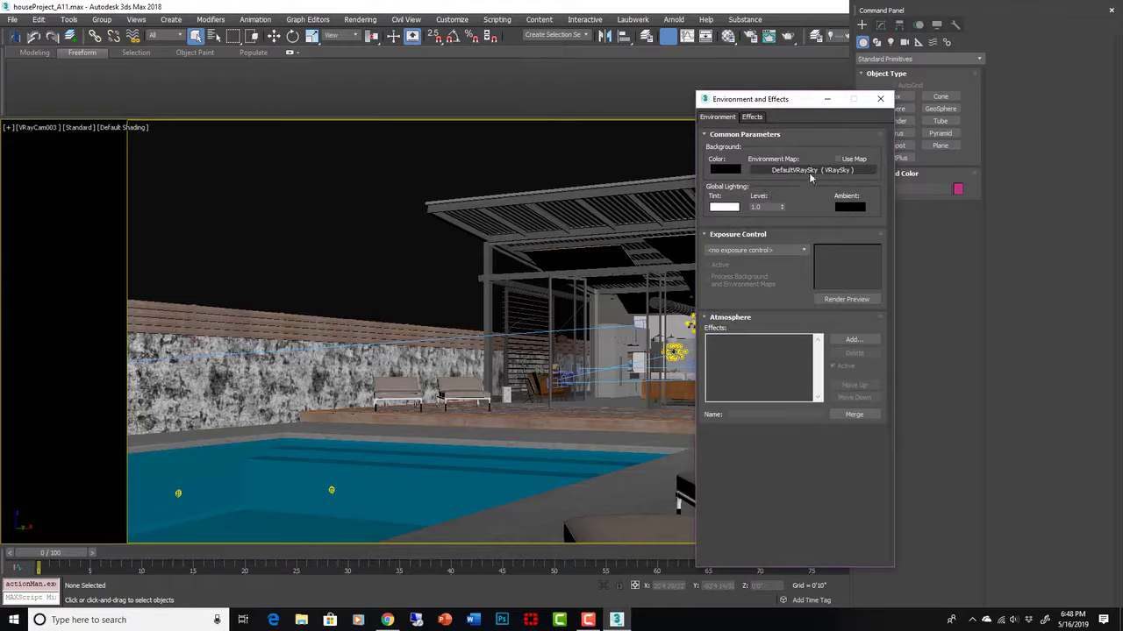
pyautogui.rightClick(810, 174)
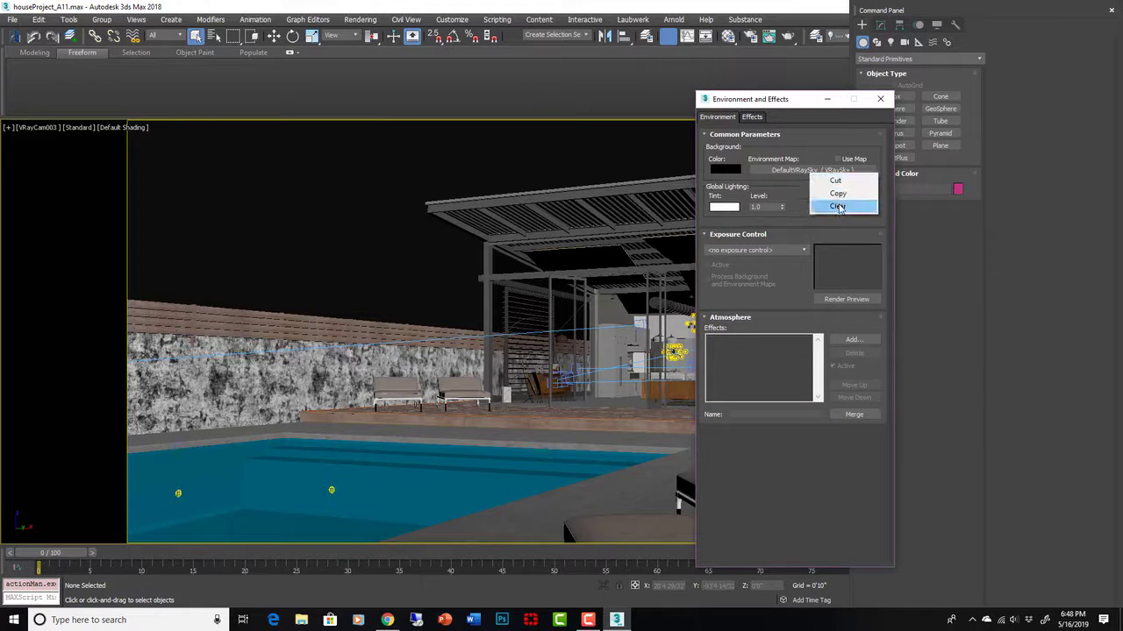
pyautogui.click(838, 207)
pyautogui.click(882, 99)
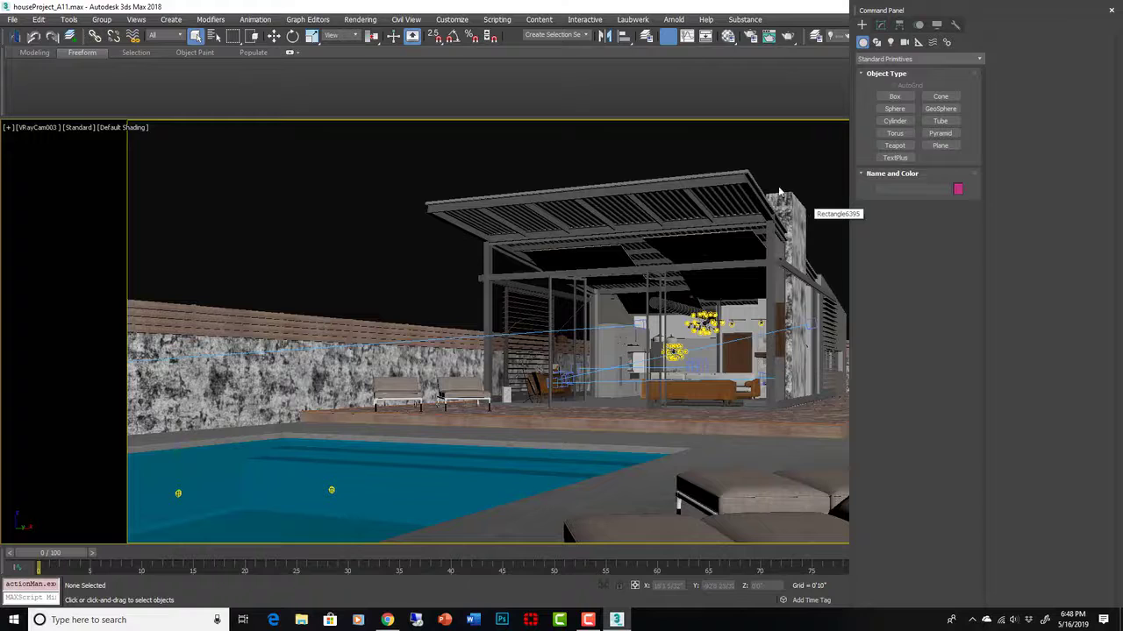
# - Run a production render of VRayCam003 for a few passes, then stop it
pyautogui.click(790, 39)
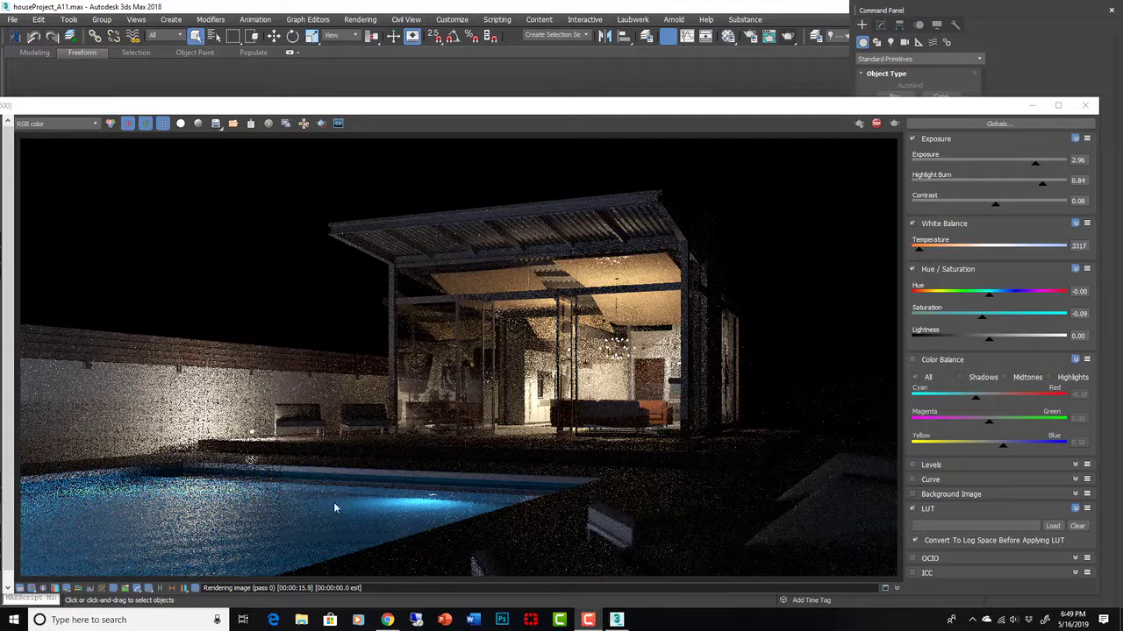
pyautogui.scroll(-1, 532, 494)
pyautogui.scroll(1, 574, 507)
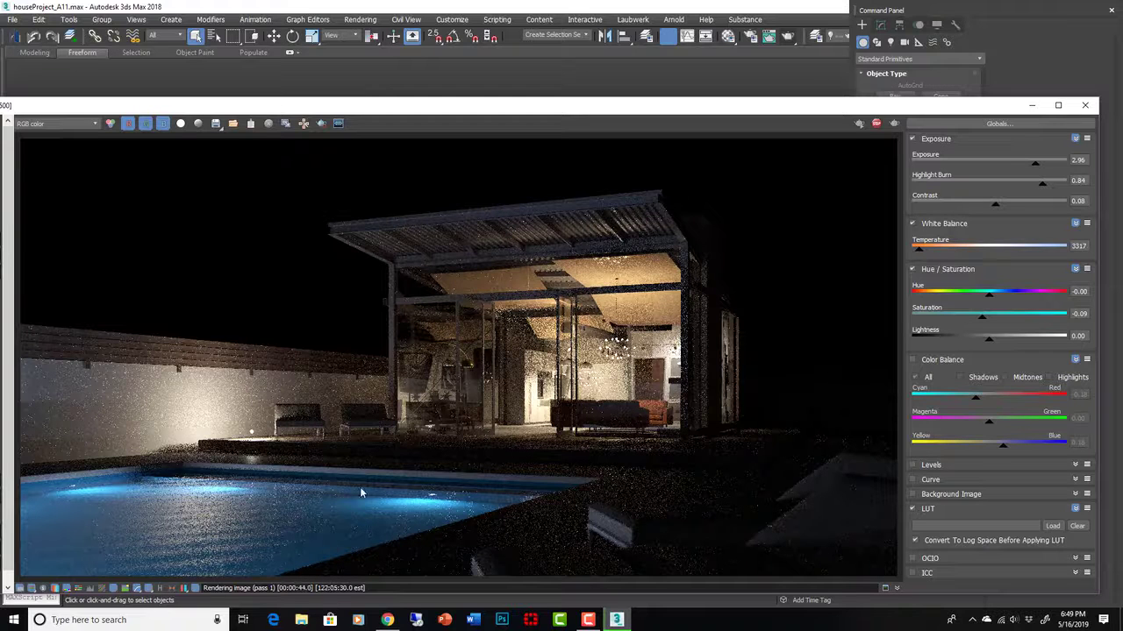
pyautogui.scroll(-1, 400, 482)
pyautogui.scroll(1, 397, 482)
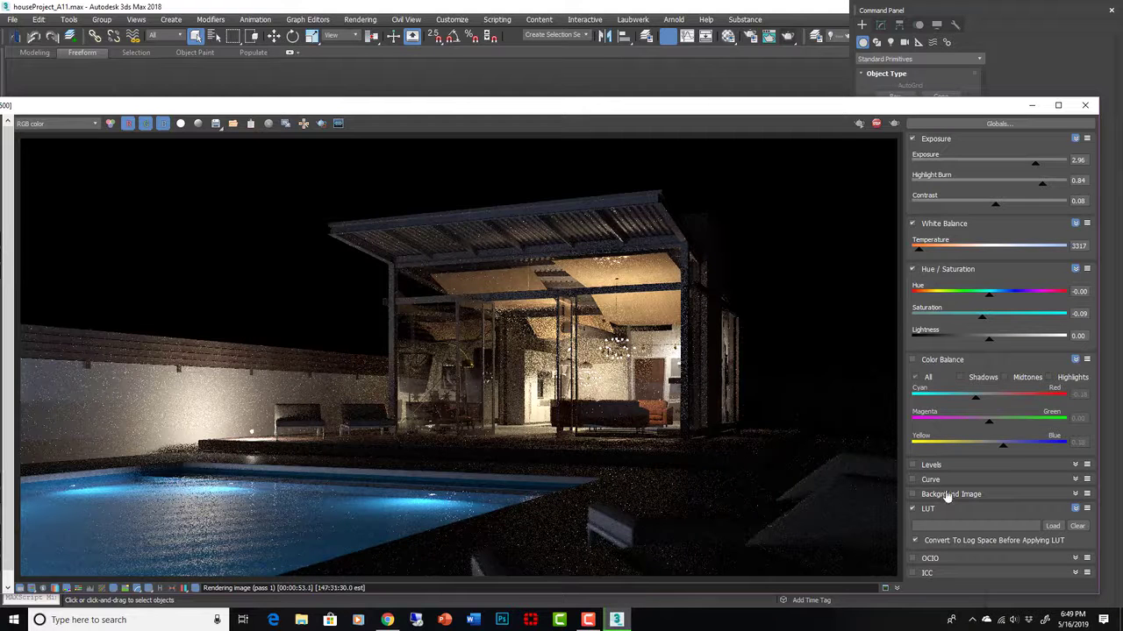
pyautogui.click(876, 124)
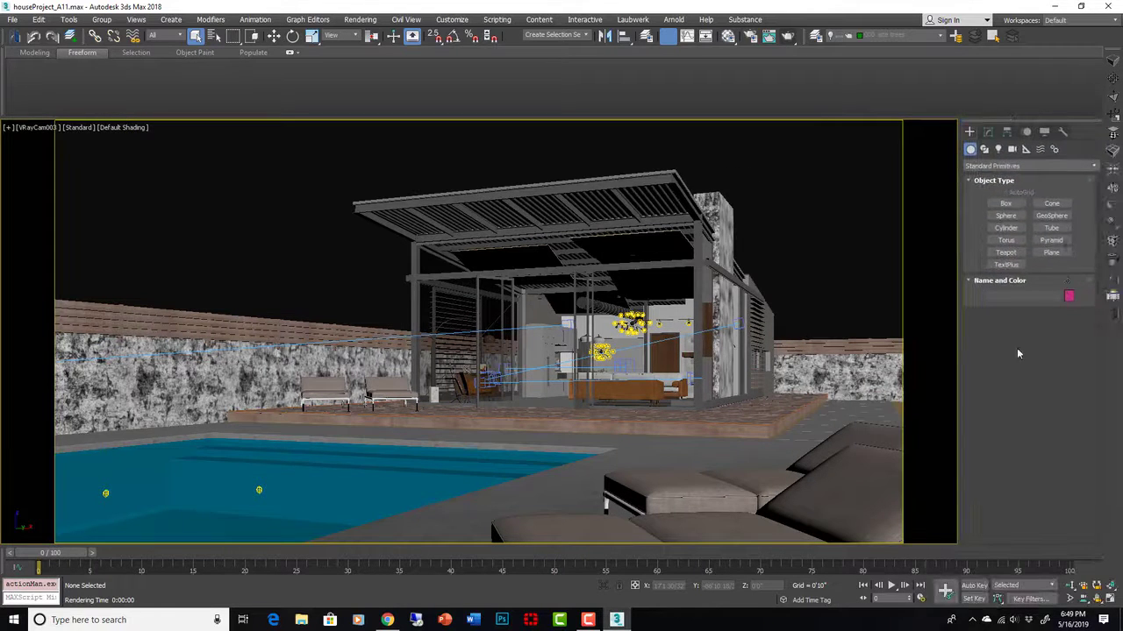
pyautogui.click(1112, 300)
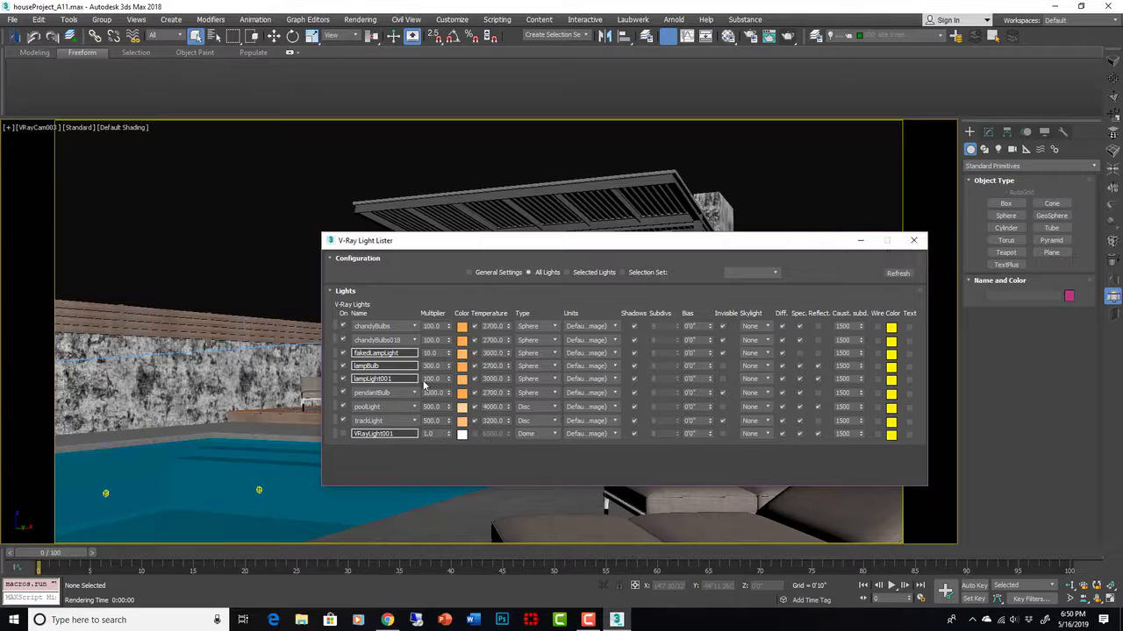
pyautogui.click(911, 243)
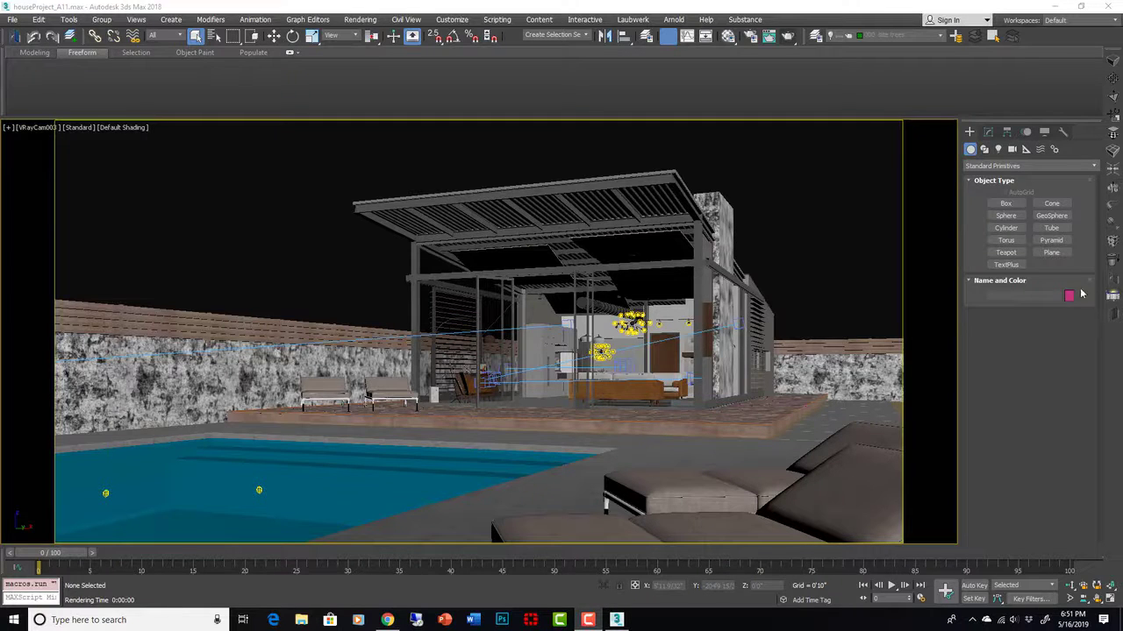
# - In Customize User Interface, show All Commands and select VRayLightLister
pyautogui.rightClick(1038, 46)
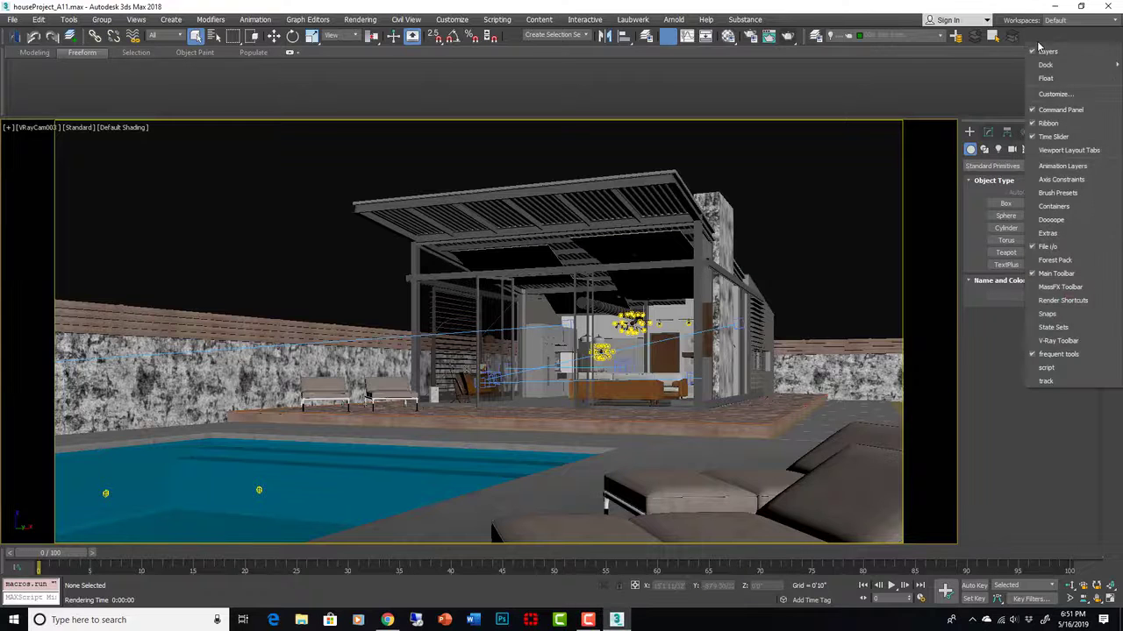
pyautogui.click(1043, 96)
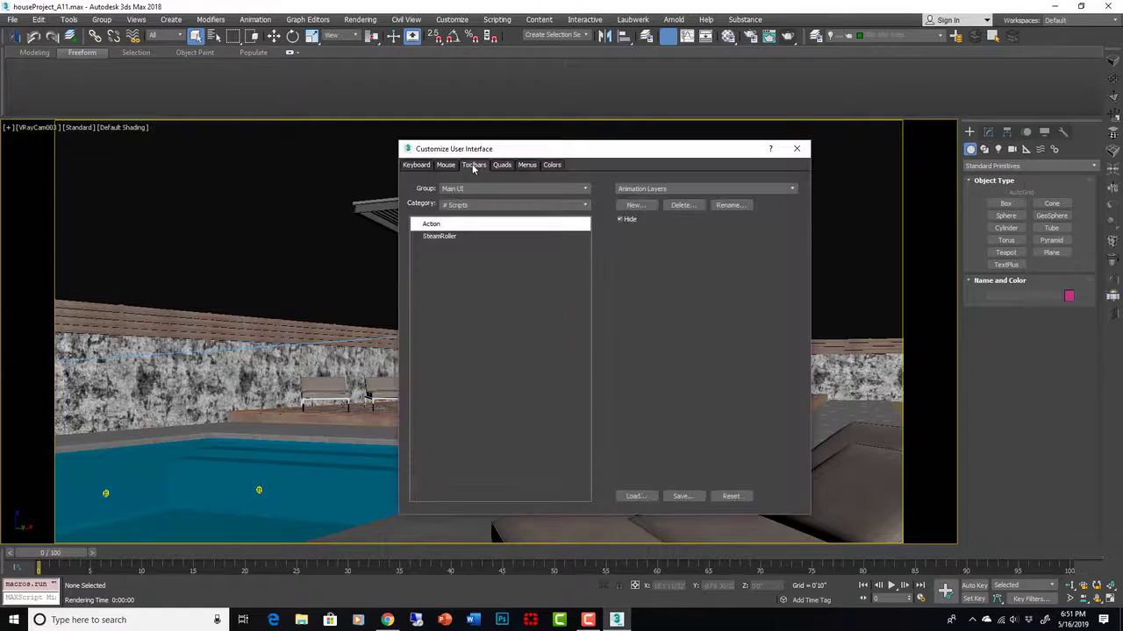
pyautogui.click(564, 207)
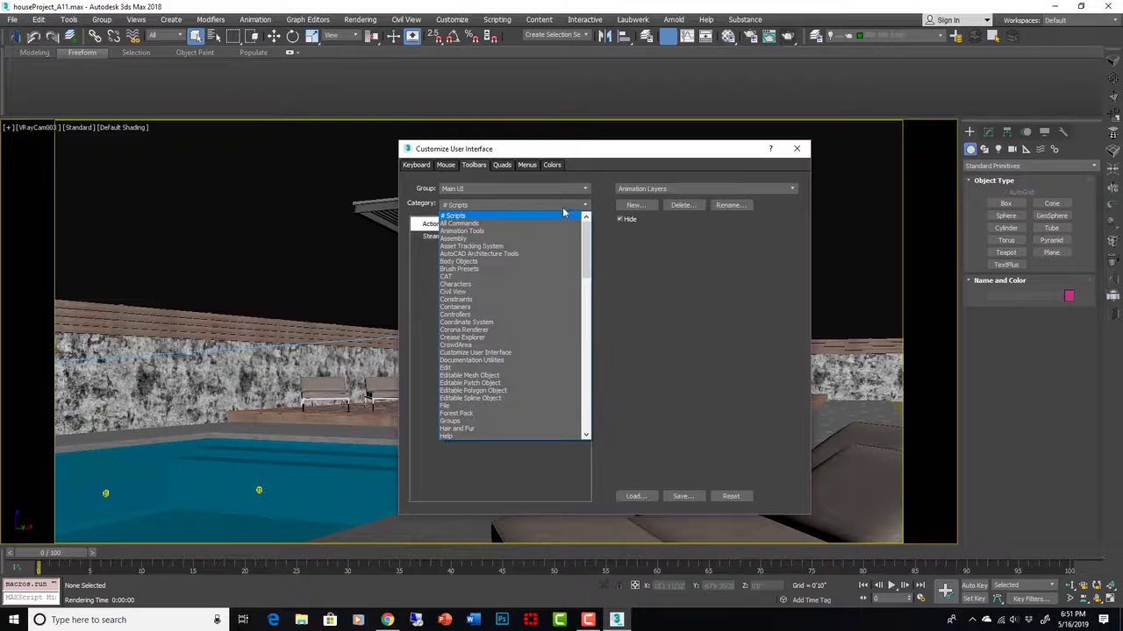
pyautogui.click(550, 225)
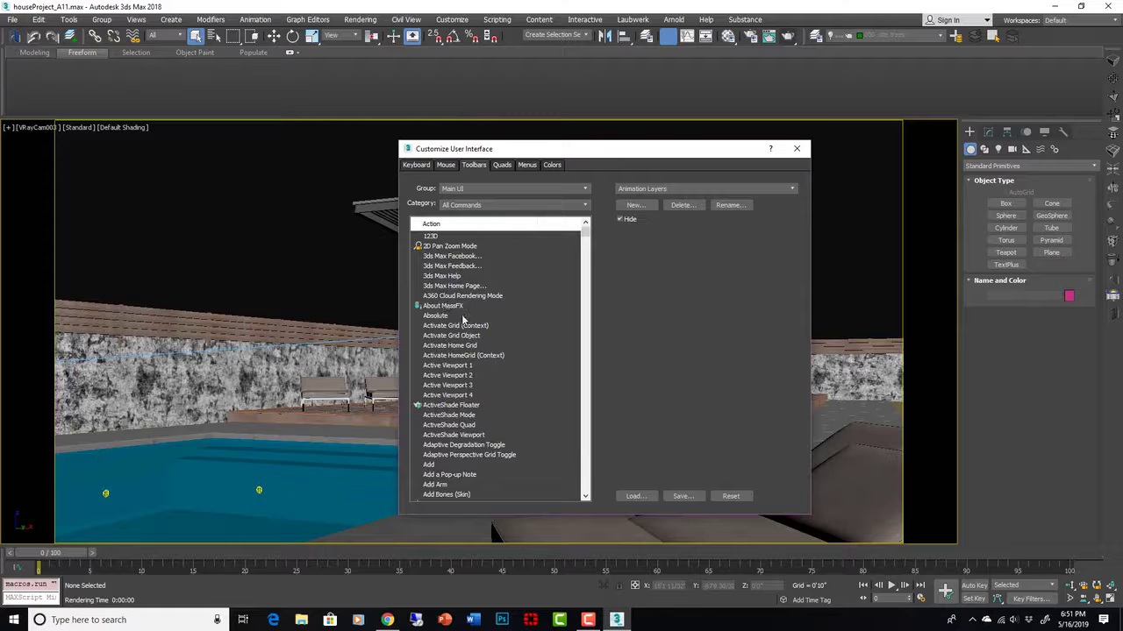
pyautogui.click(449, 336)
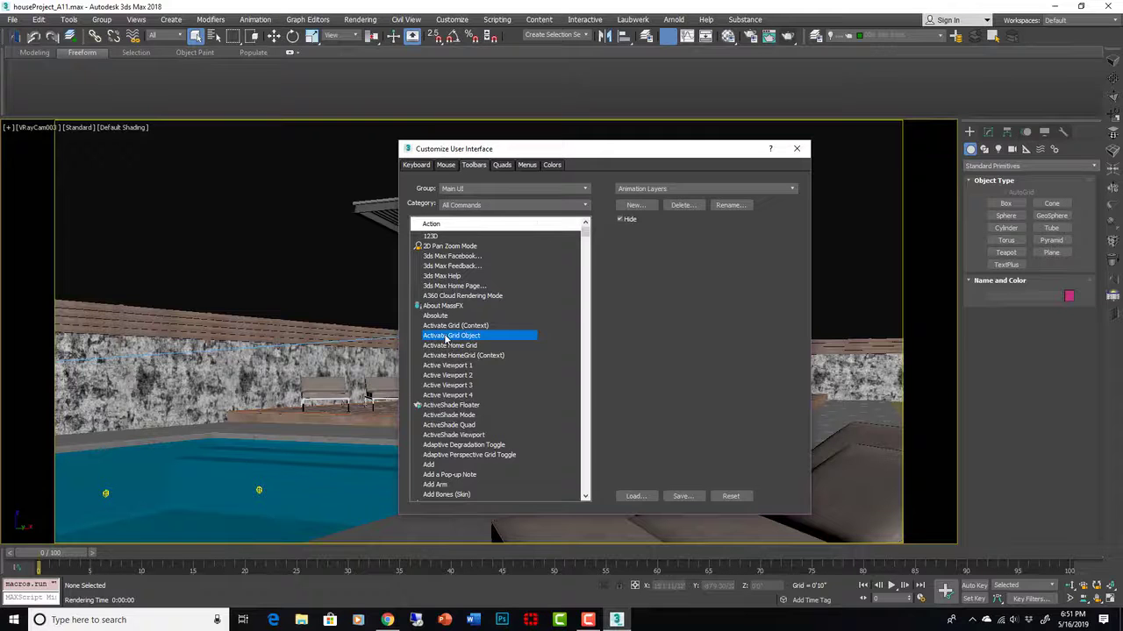
pyautogui.press('v')
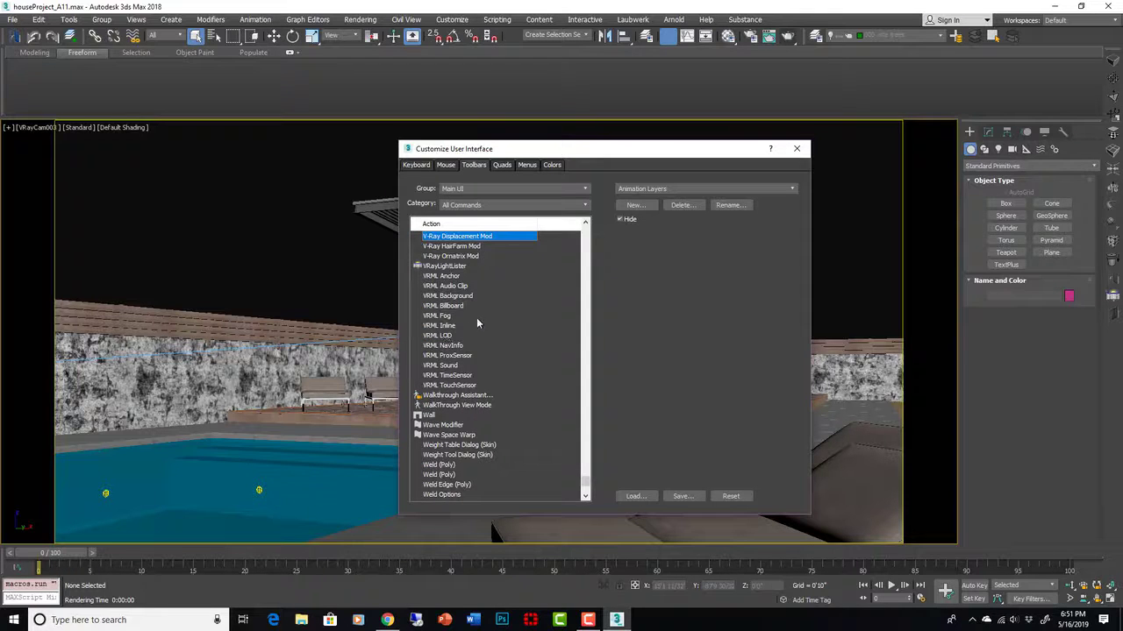
pyautogui.click(451, 267)
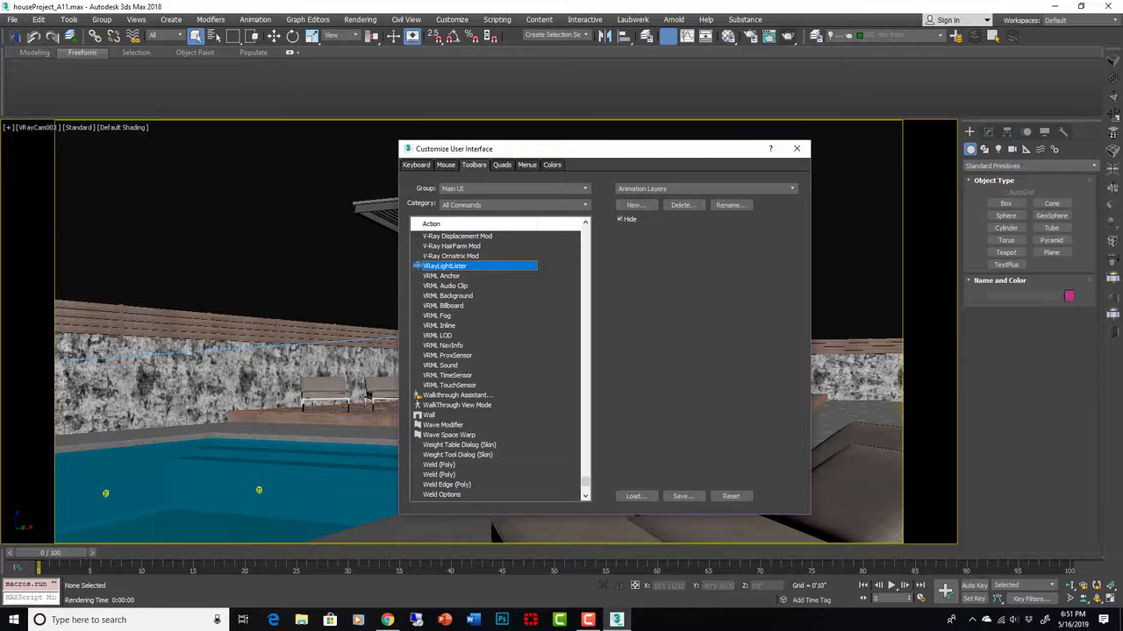
# - Delete the existing light lister toolbar button, reselect VRayLightLister, and close the dialog
pyautogui.rightClick(1111, 280)
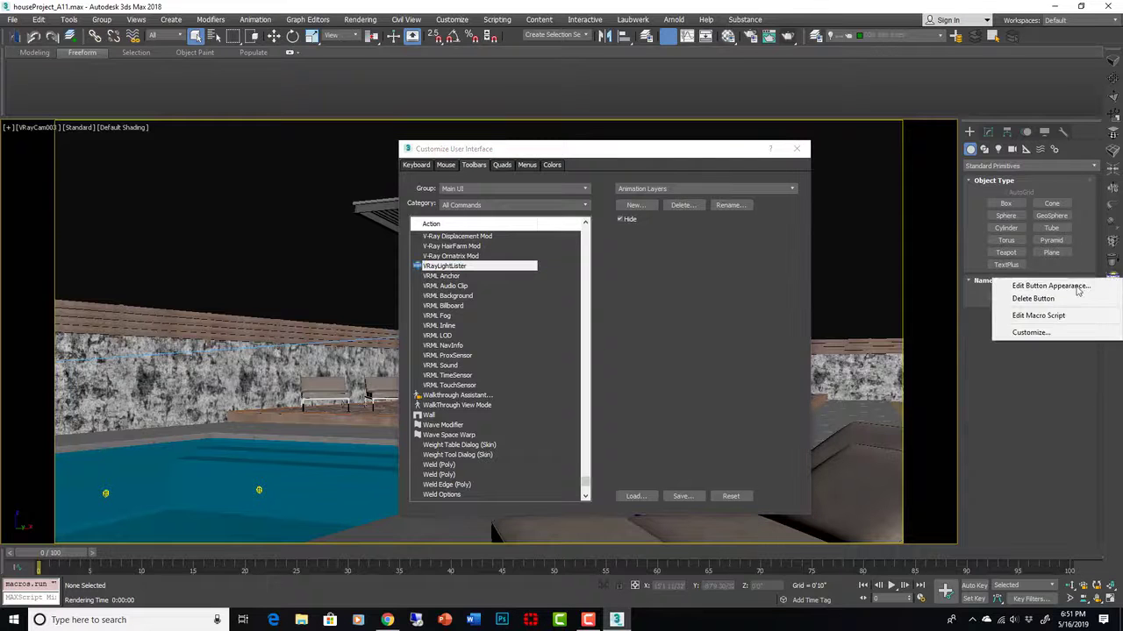
pyautogui.click(1049, 299)
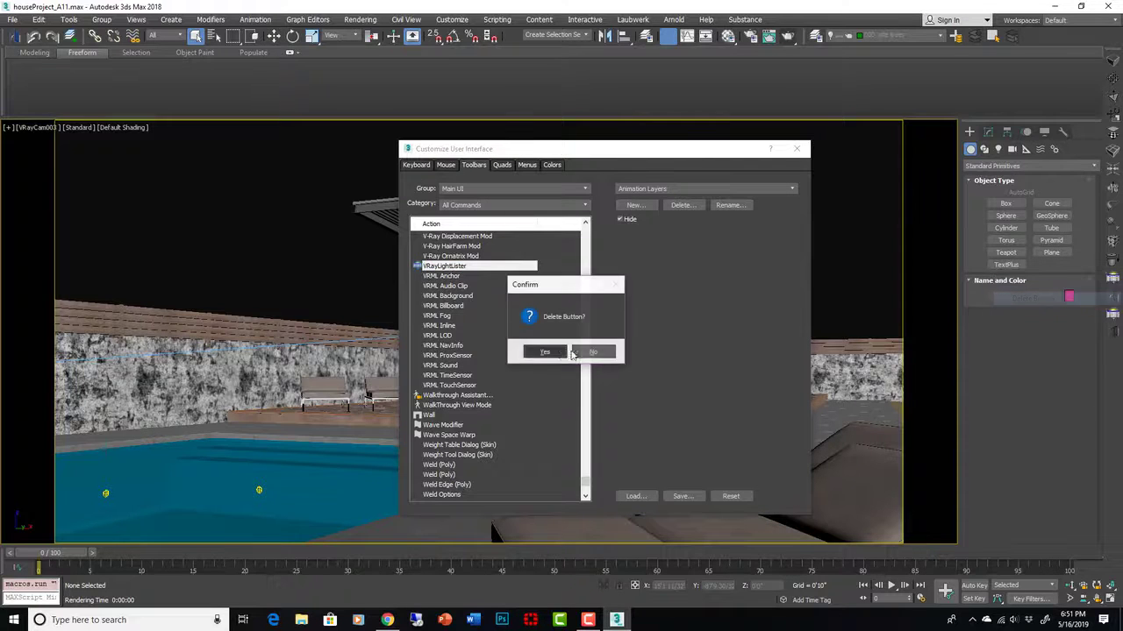
pyautogui.click(544, 352)
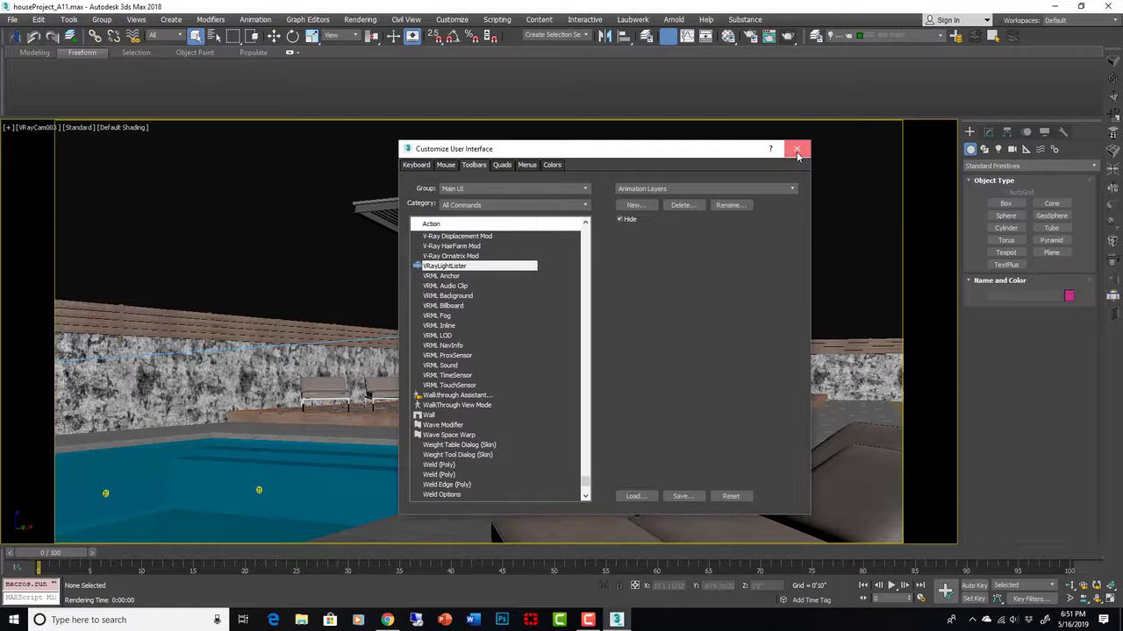
pyautogui.click(465, 267)
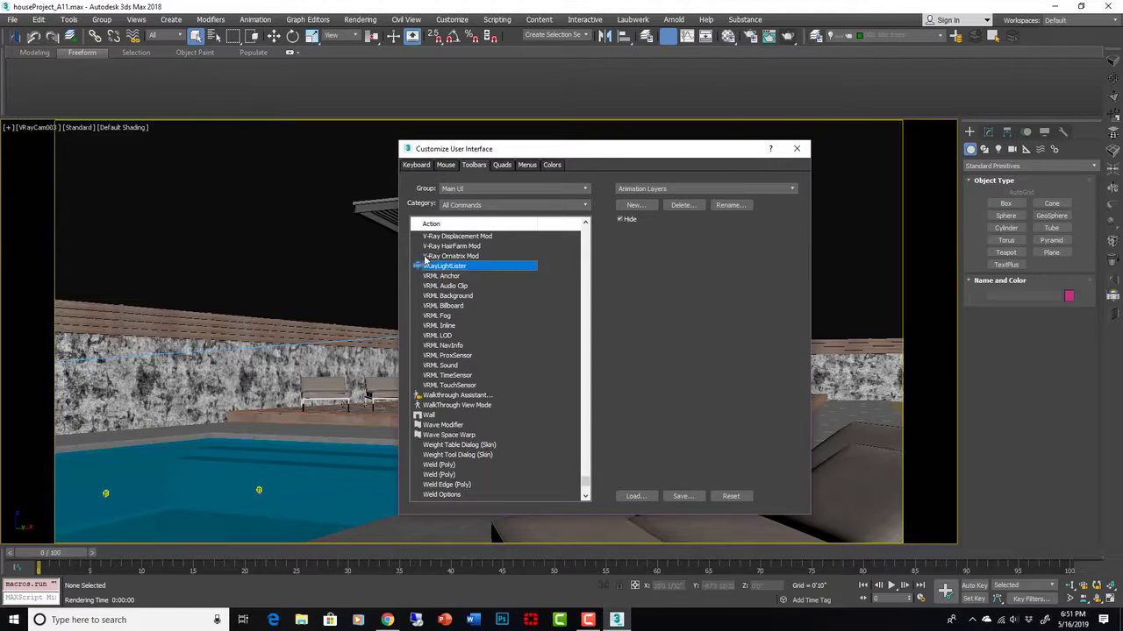
pyautogui.click(796, 149)
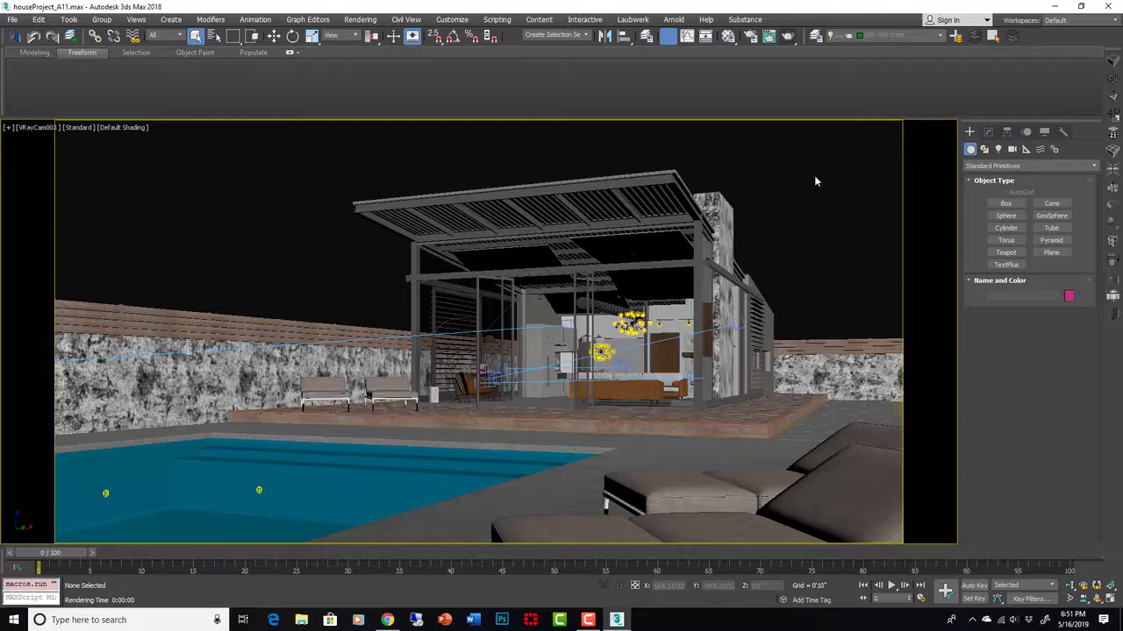
# - Show the whole model in a wireframe Top view
pyautogui.press('t')
pyautogui.press('z')
pyautogui.press('F3')
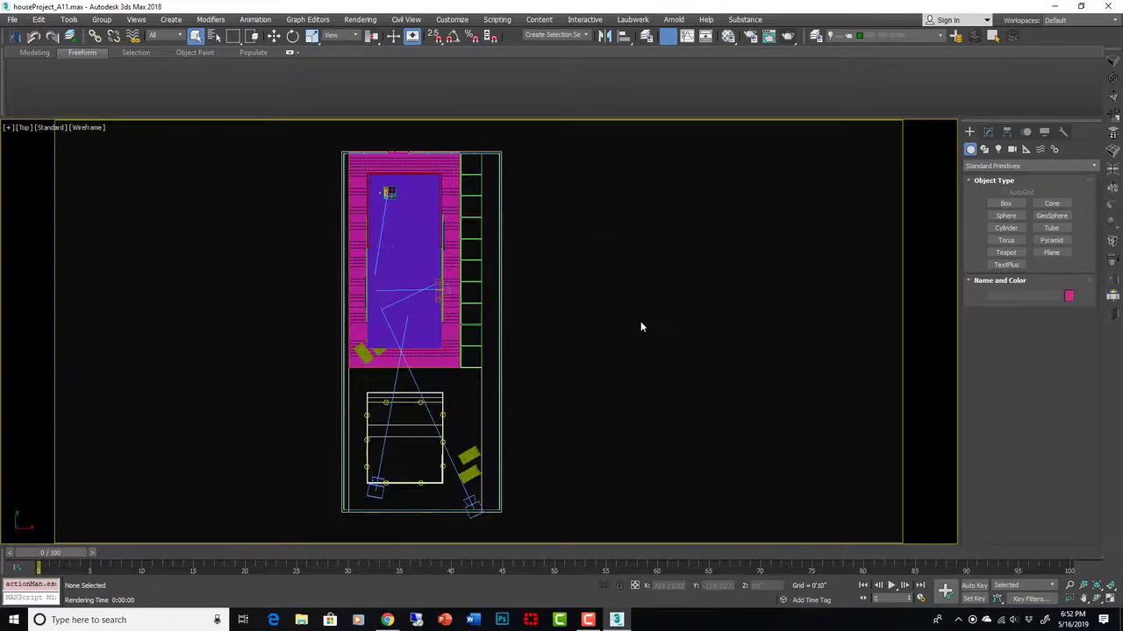
# - Place a test VRaySun aimed at the house plan, declining the VRaySky map
pyautogui.click(999, 153)
pyautogui.click(1000, 166)
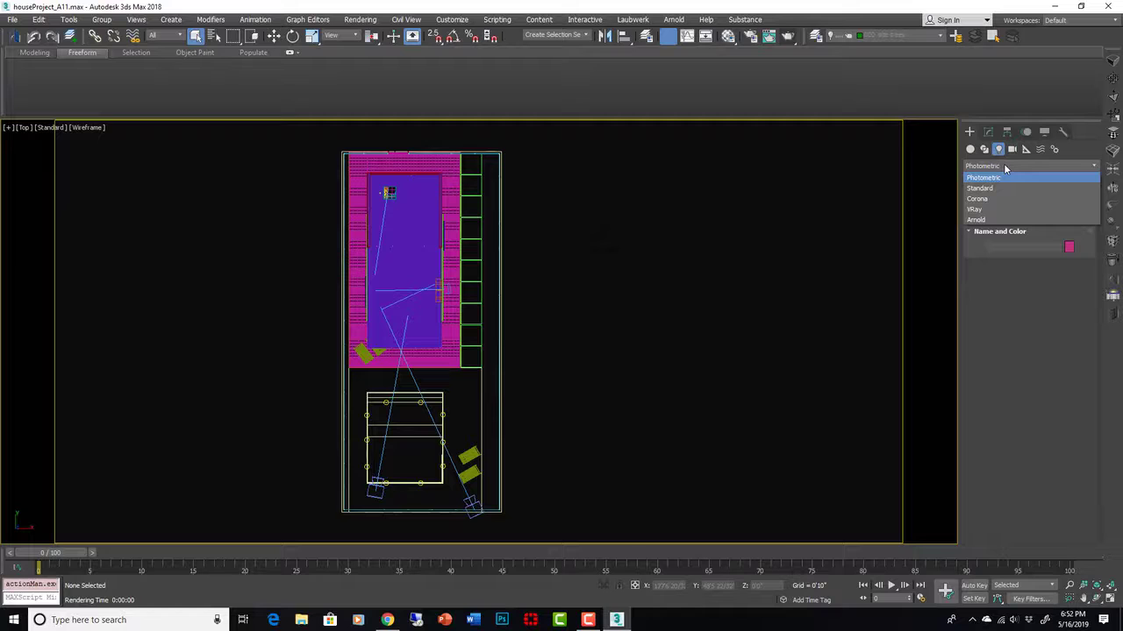
pyautogui.click(996, 213)
pyautogui.click(1051, 215)
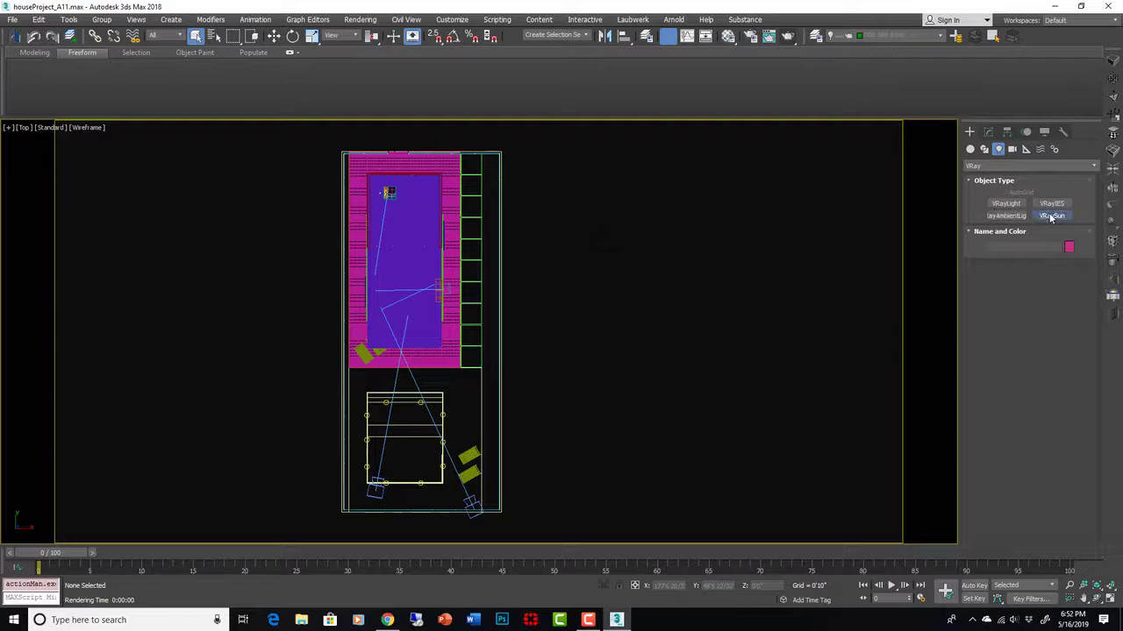
pyautogui.scroll(-3, 661, 243)
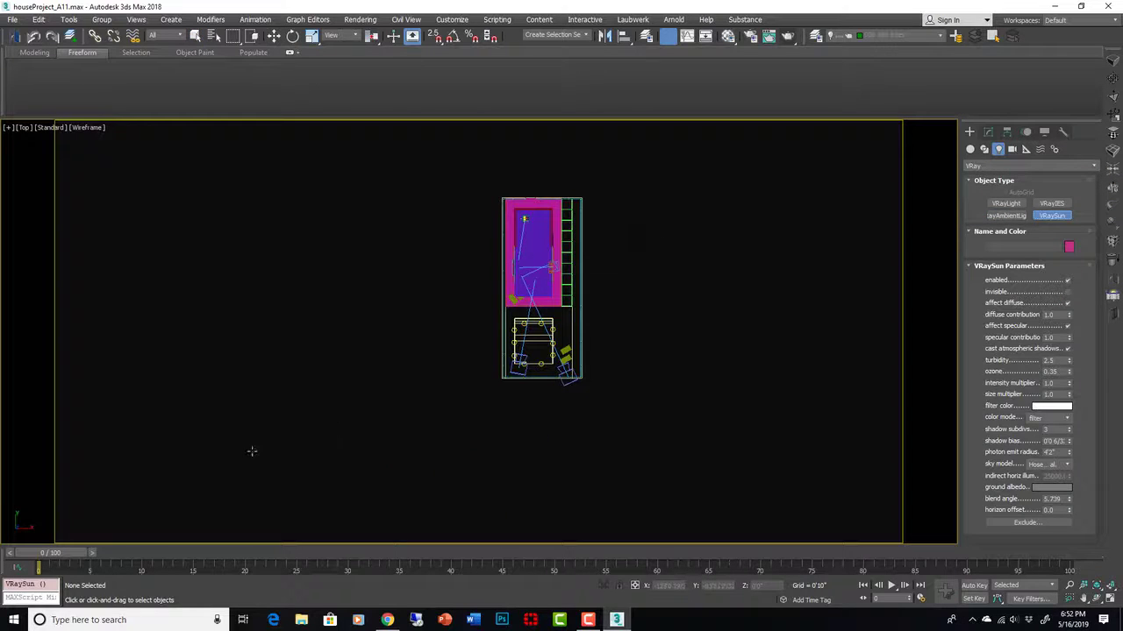
pyautogui.moveTo(251, 451); pyautogui.dragTo(521, 316)
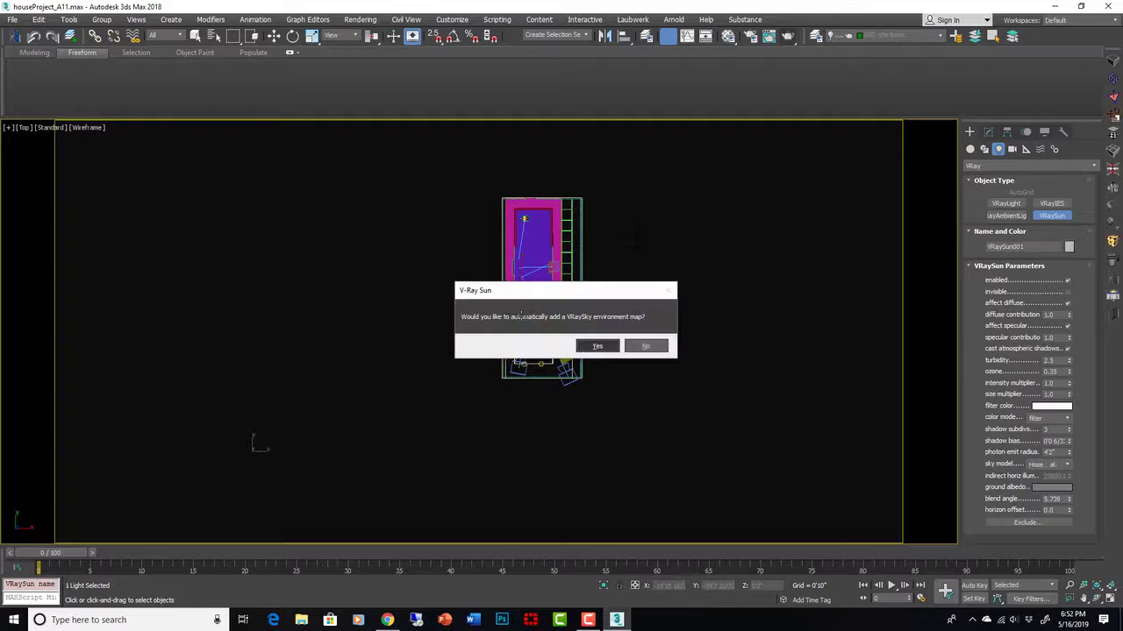
pyautogui.click(659, 346)
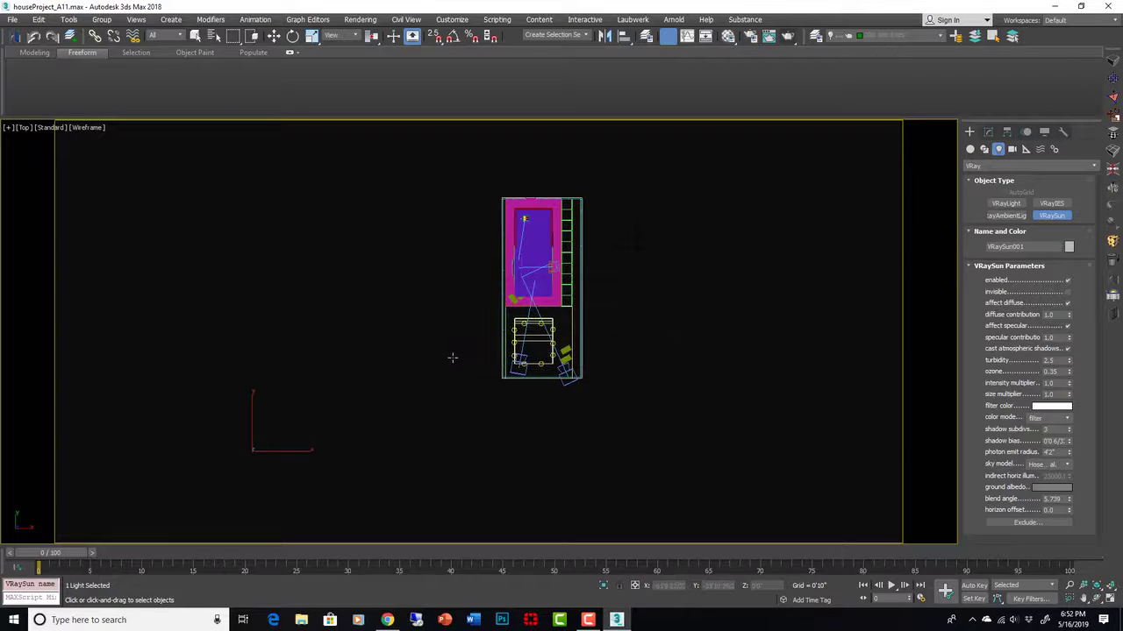
pyautogui.click(451, 357)
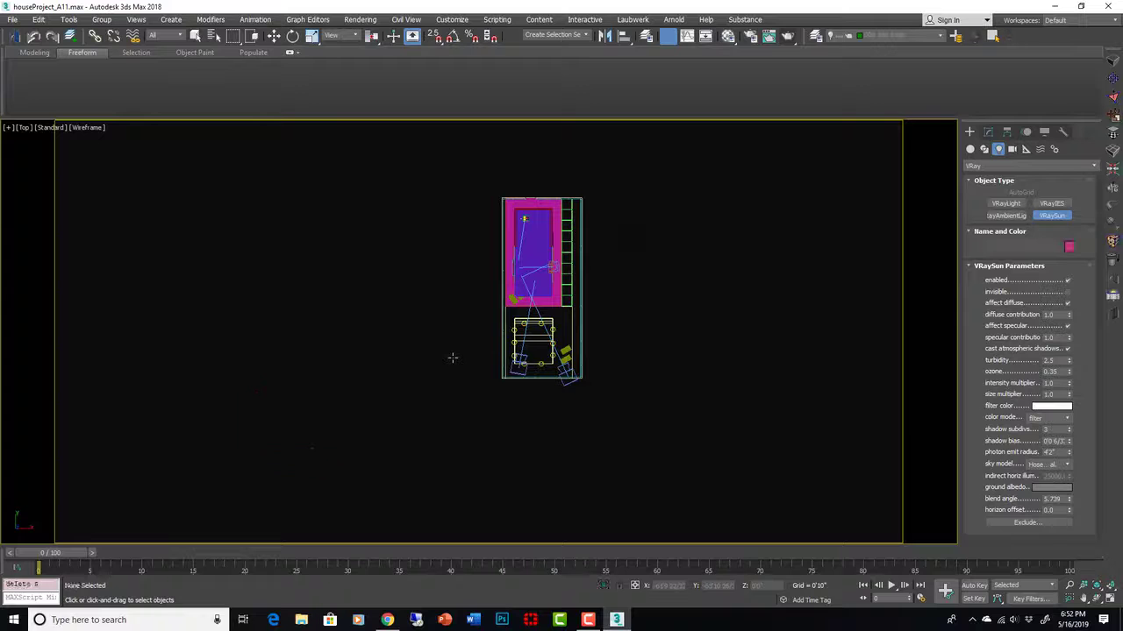
# - Create a new current layer named '100 lighting' in the Layer Explorer
pyautogui.click(813, 39)
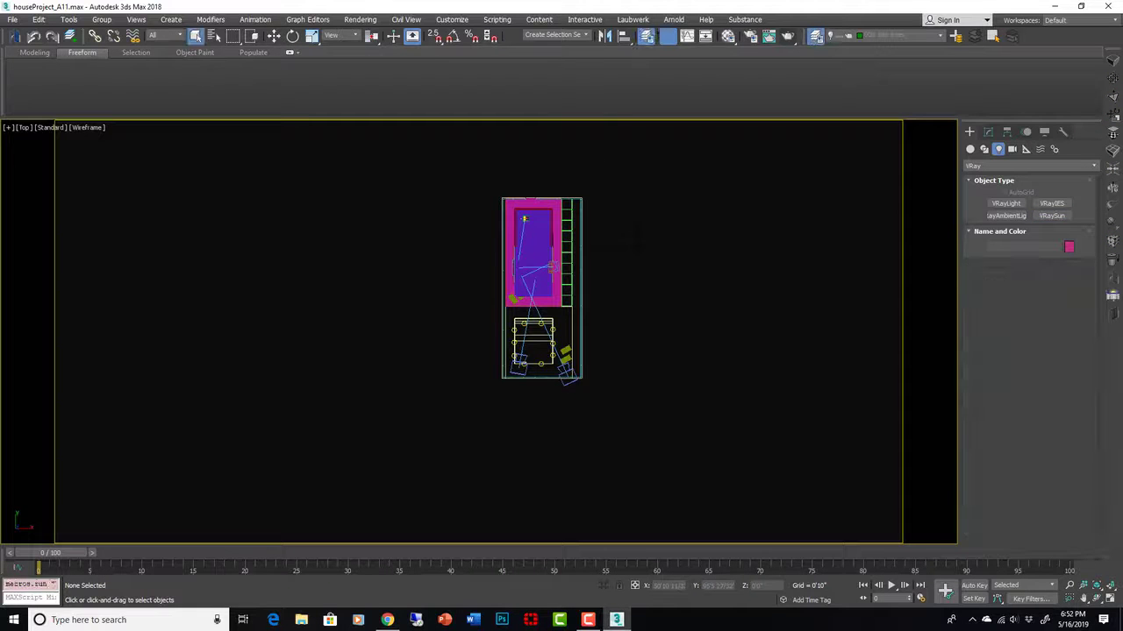
pyautogui.moveTo(1121, 54)
pyautogui.mouseDown()
pyautogui.moveTo(884, 74)
pyautogui.moveTo(684, 148)
pyautogui.mouseUp()
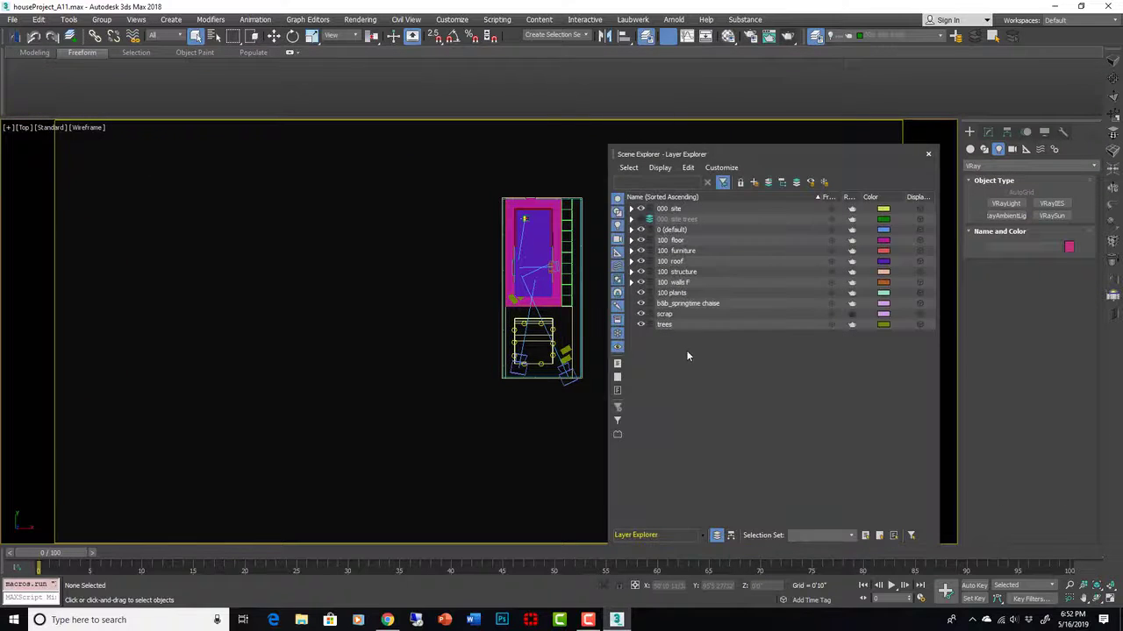
pyautogui.click(753, 183)
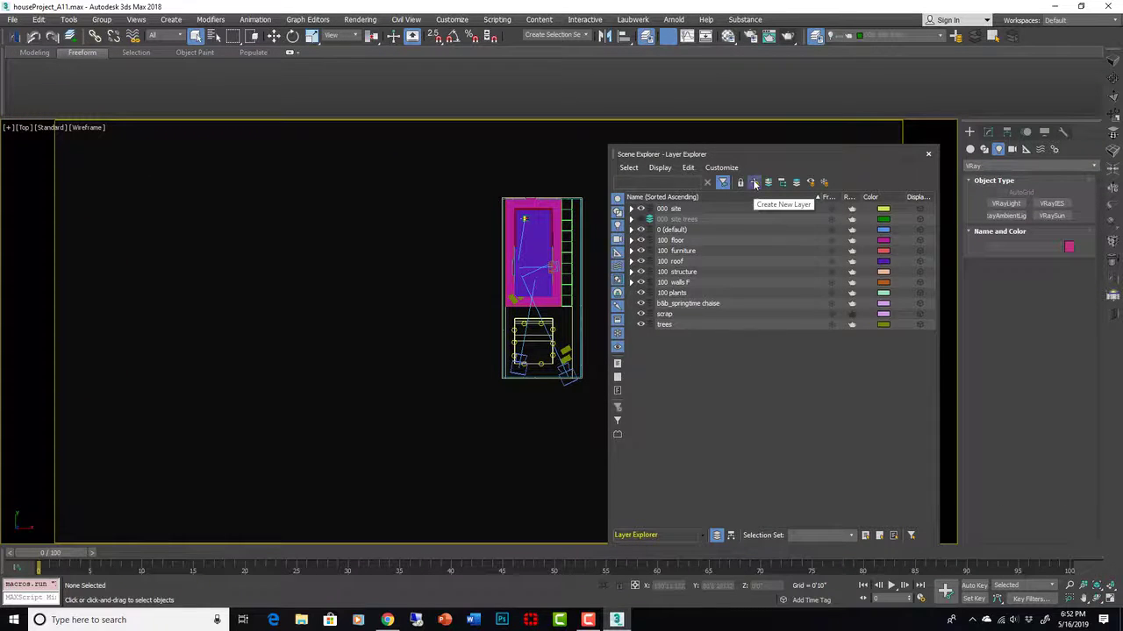
pyautogui.write('li')
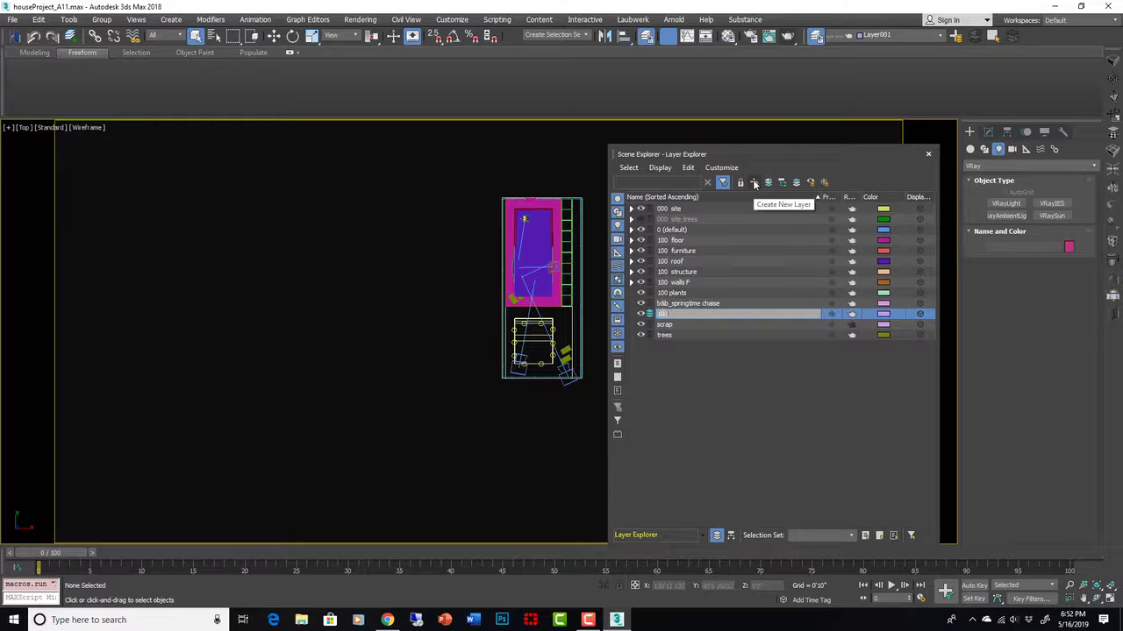
pyautogui.write('0 lighting')
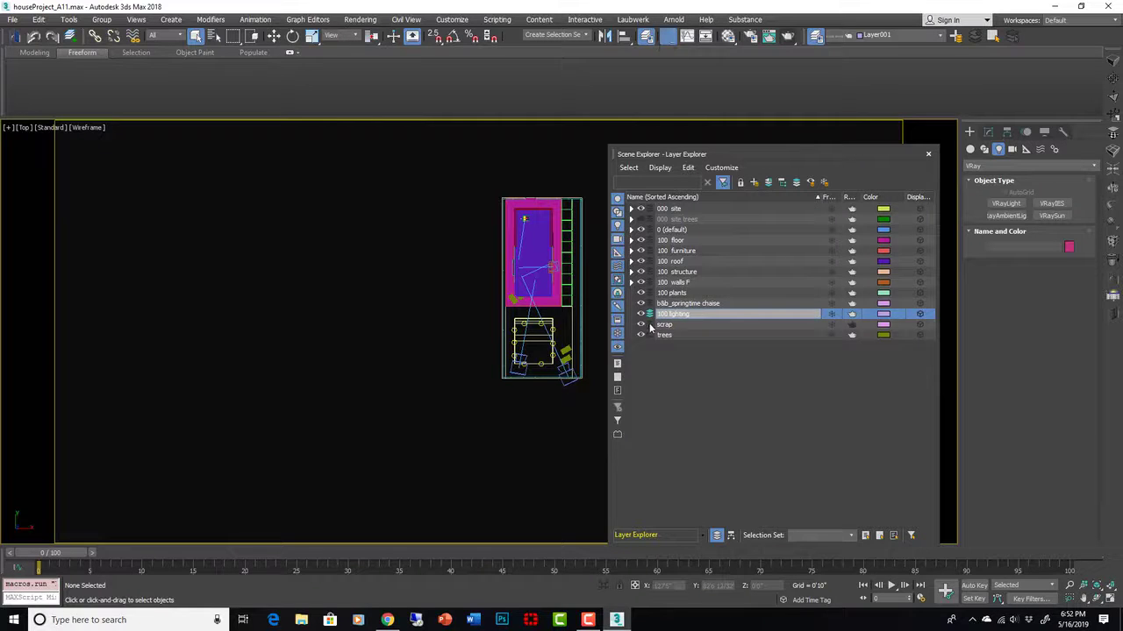
pyautogui.press('Return')
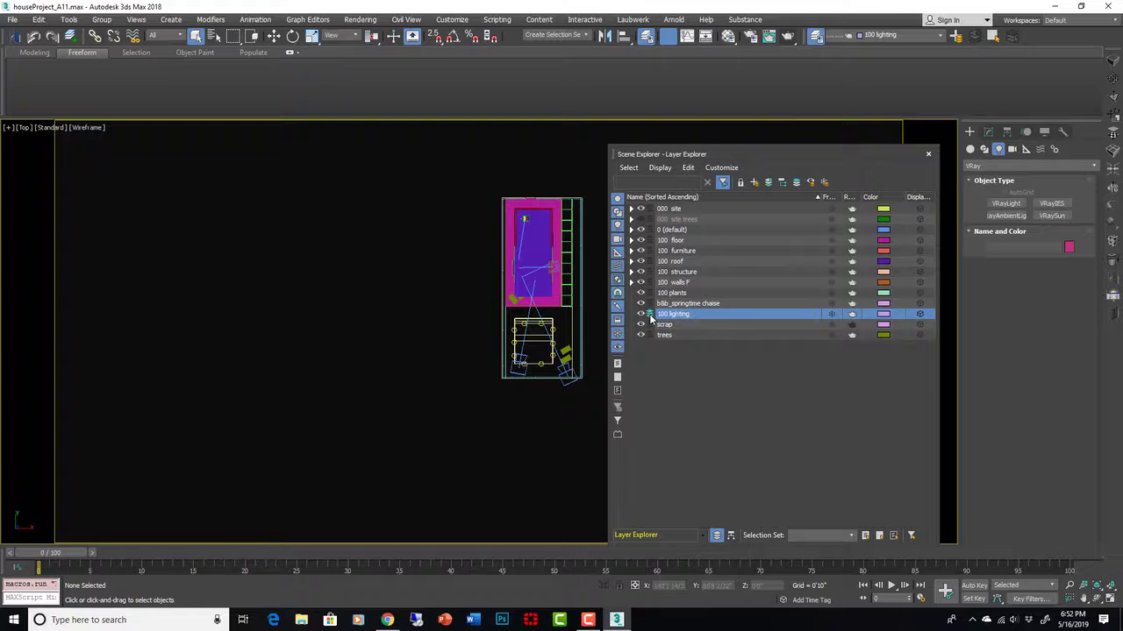
pyautogui.click(930, 155)
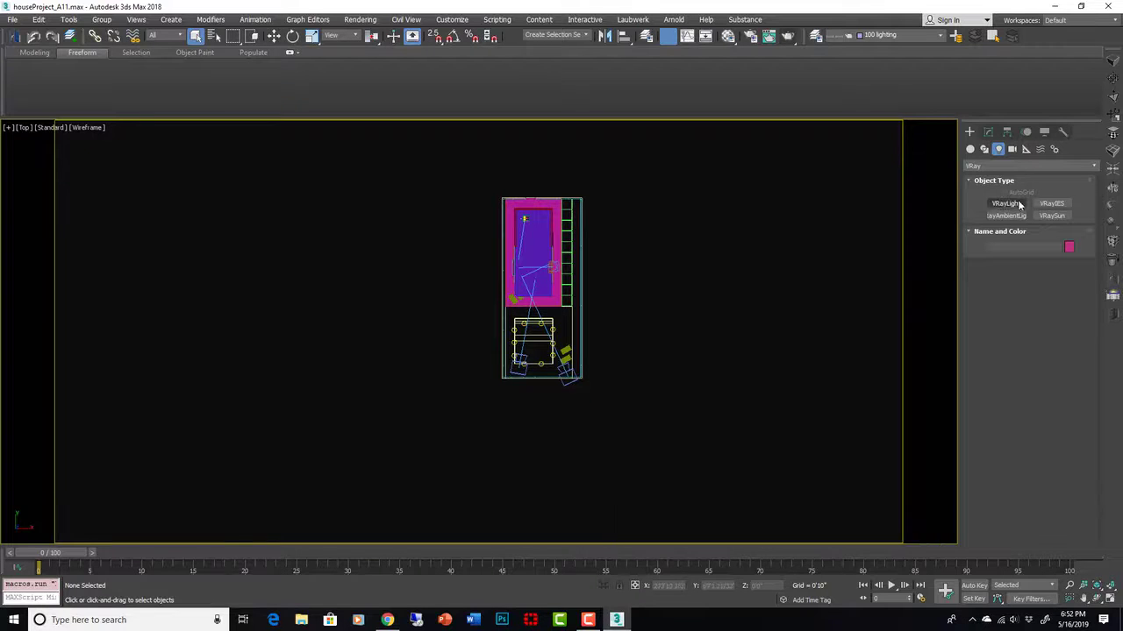
# - Place a VRaySun from the lower left aimed at the house and accept the VRaySky map
pyautogui.click(1051, 216)
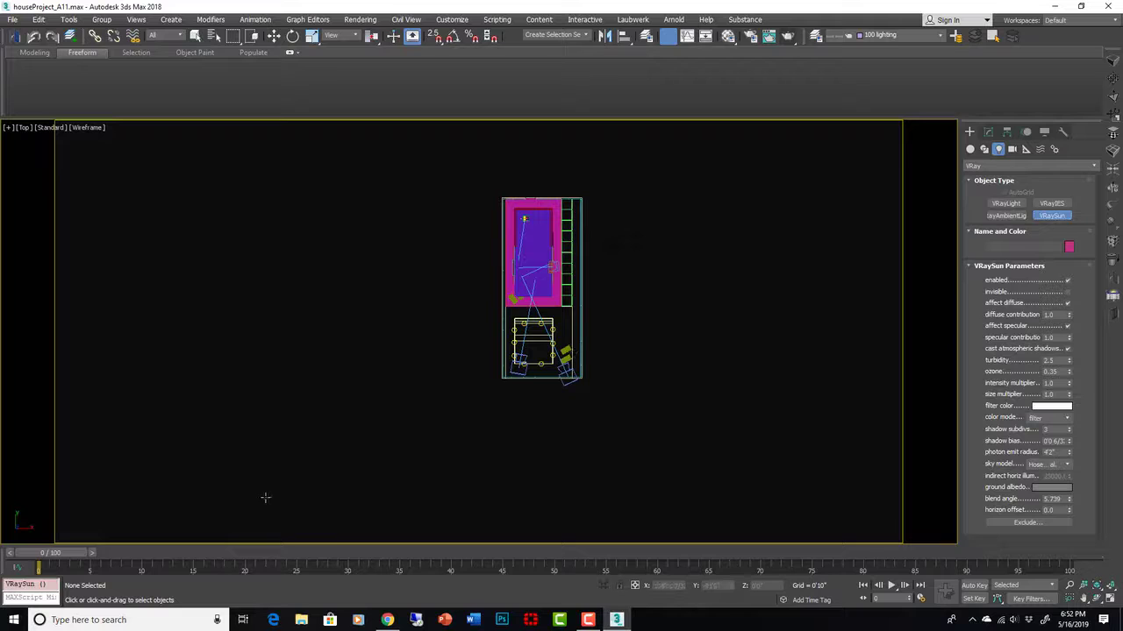
pyautogui.moveTo(262, 483); pyautogui.dragTo(510, 366)
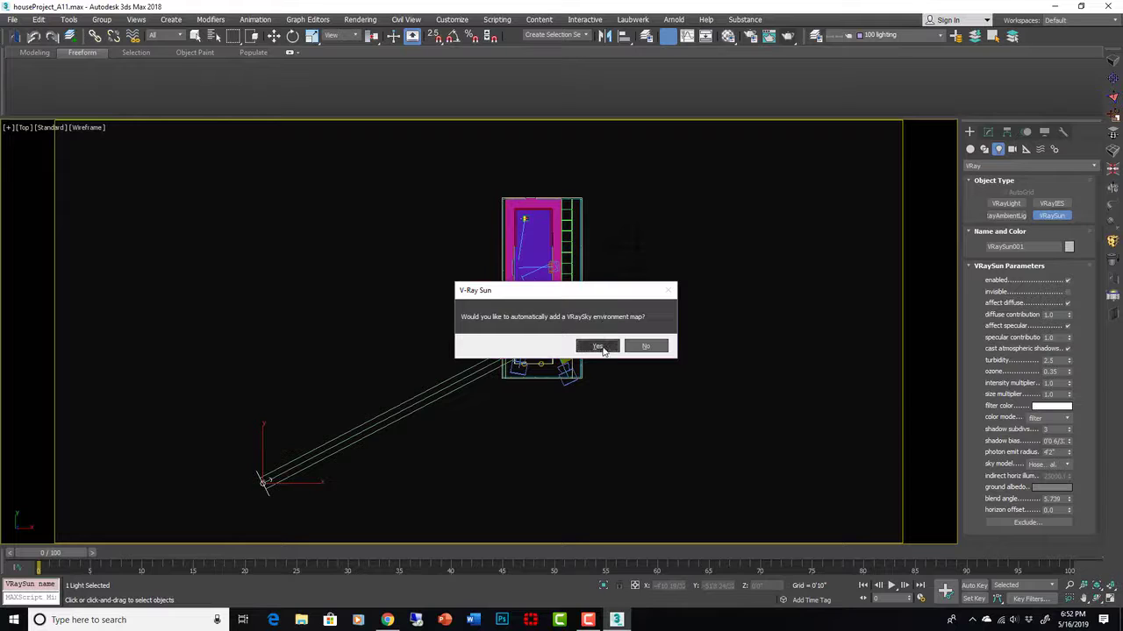
pyautogui.click(598, 346)
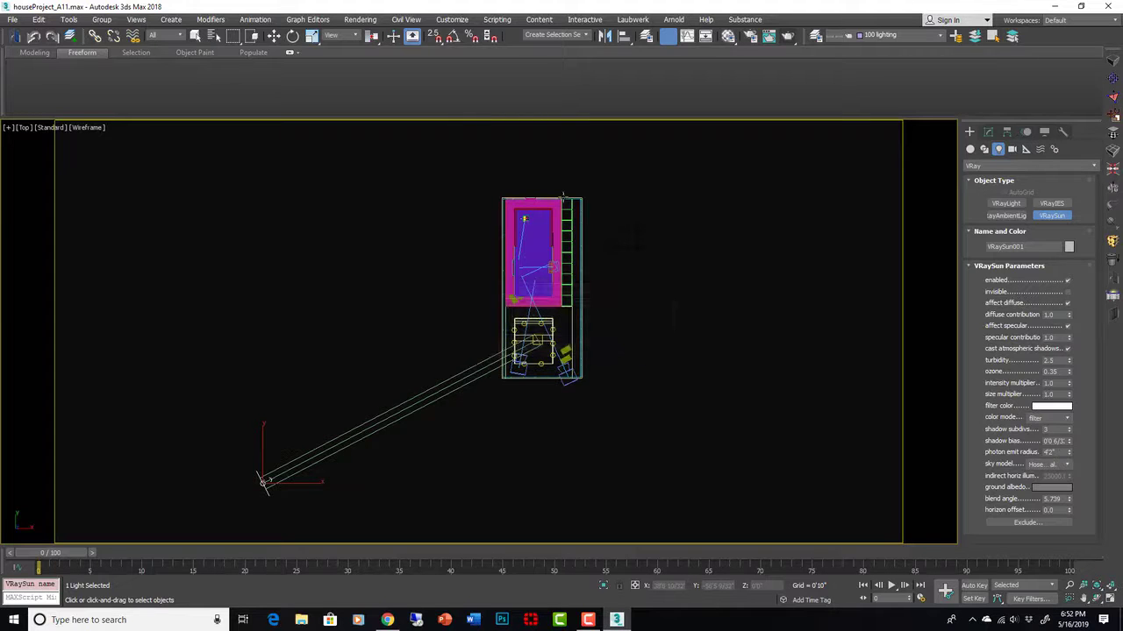
# - Confirm DefaultVRaySky is the environment map in Environment and Effects
pyautogui.click(361, 20)
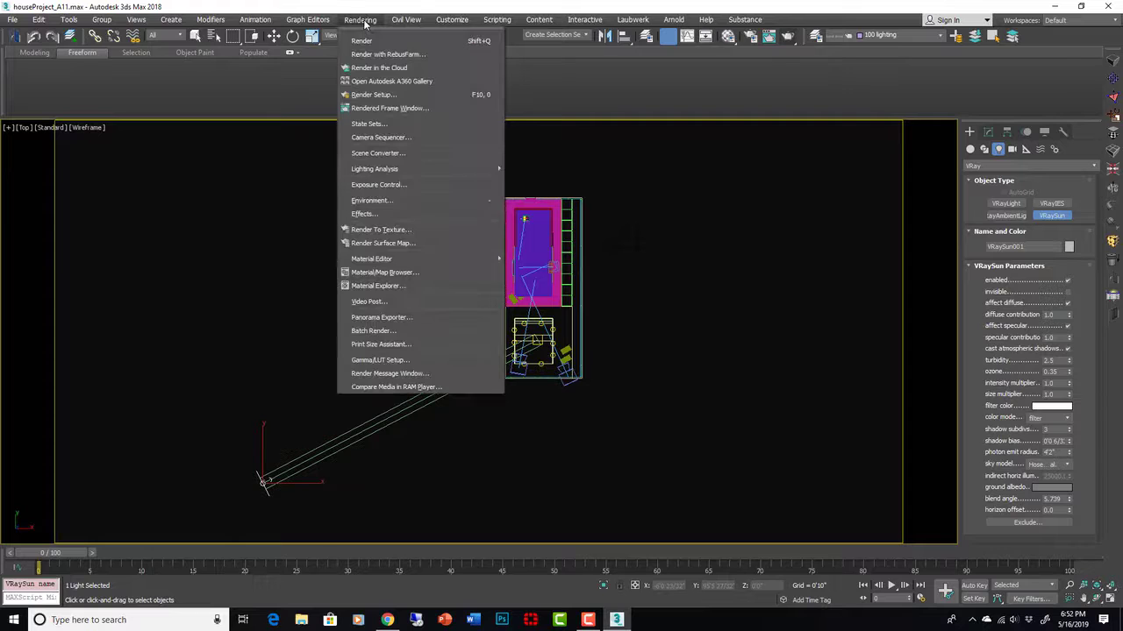
pyautogui.click(382, 201)
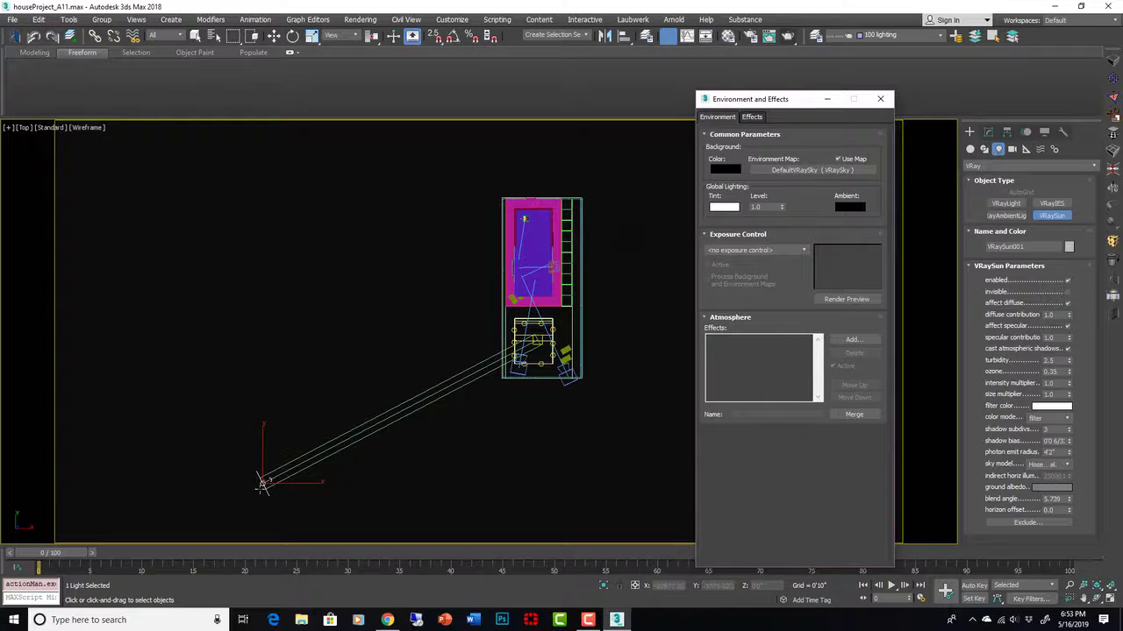
pyautogui.click(880, 98)
# - In the Front view, move the VRaySun upward so it shines down on the house
pyautogui.press('f')
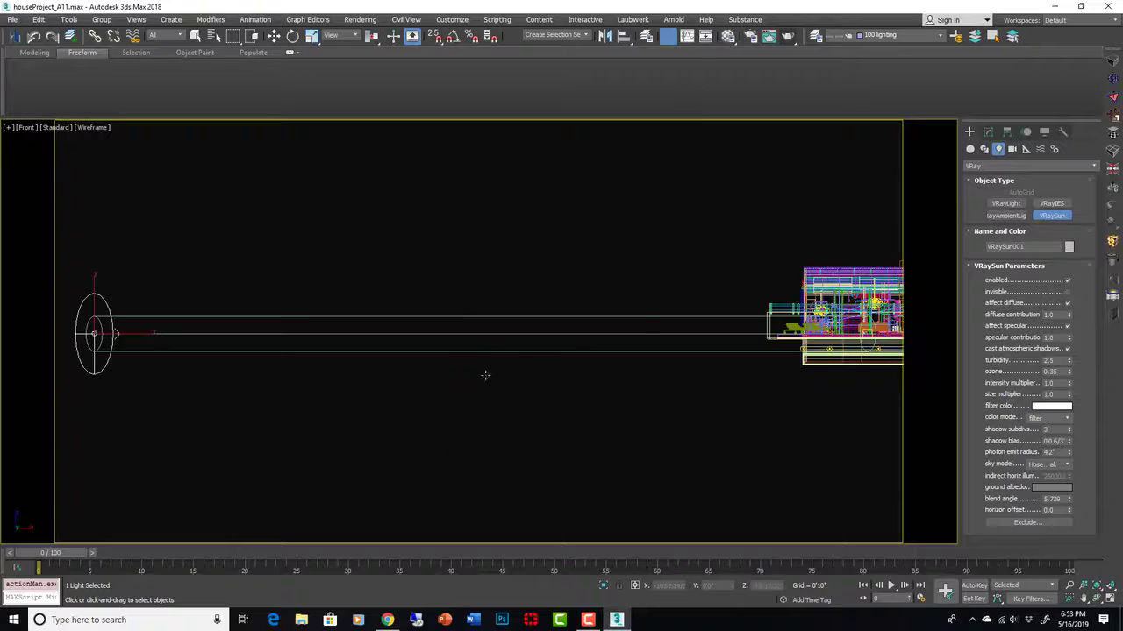
pyautogui.scroll(-4, 483, 373)
pyautogui.press('w')
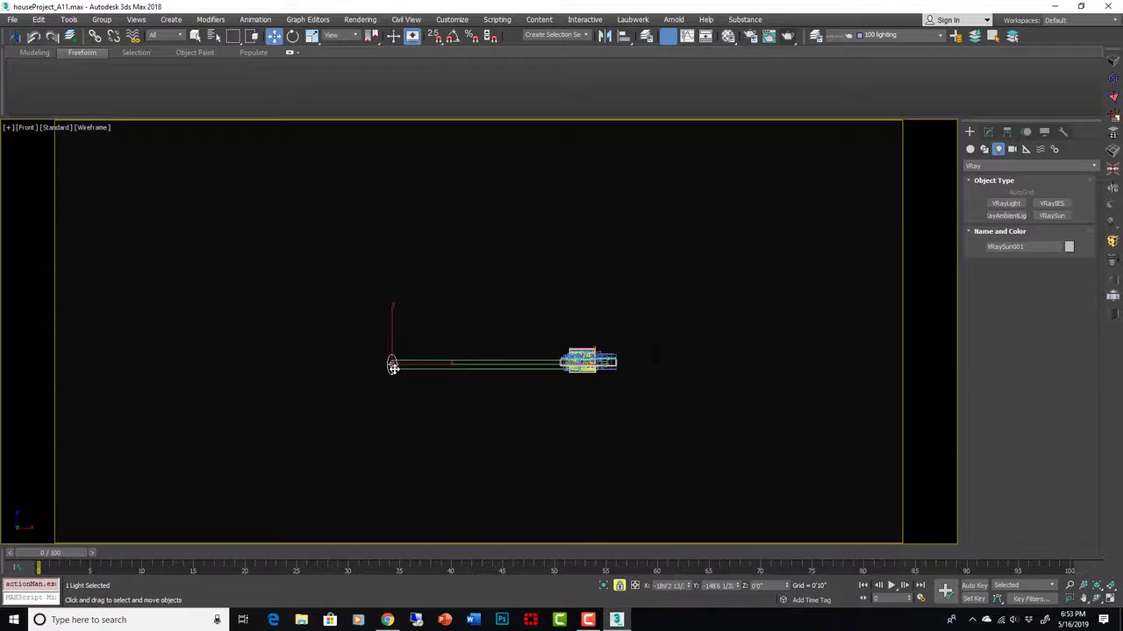
pyautogui.moveTo(393, 368); pyautogui.dragTo(393, 333)
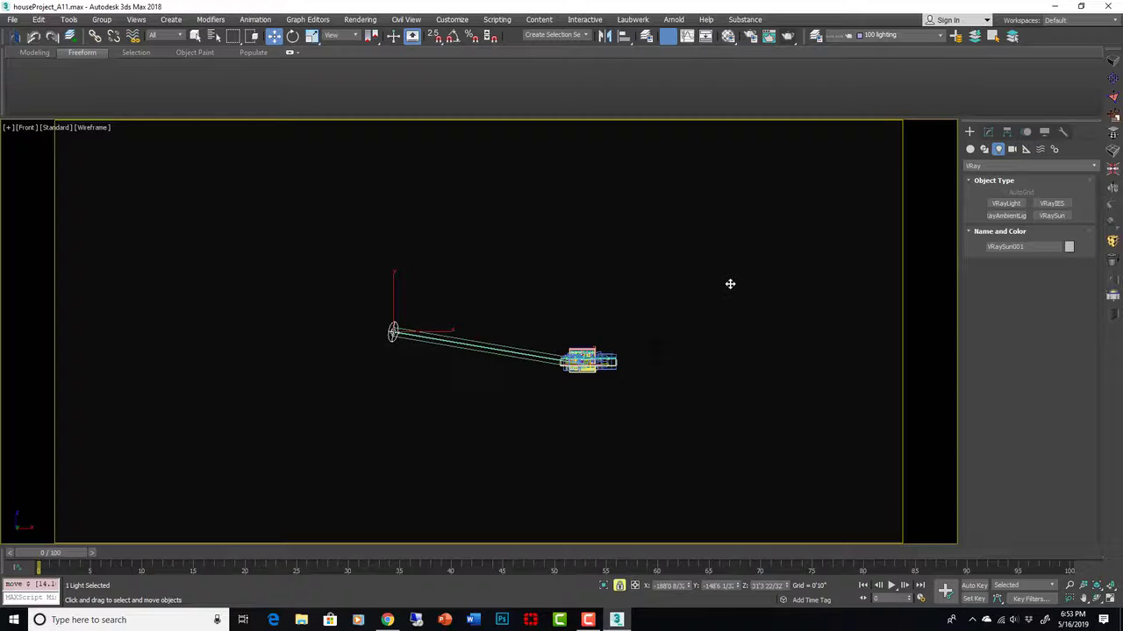
# - Switch the viewport back to VRayCam003
pyautogui.press('c')
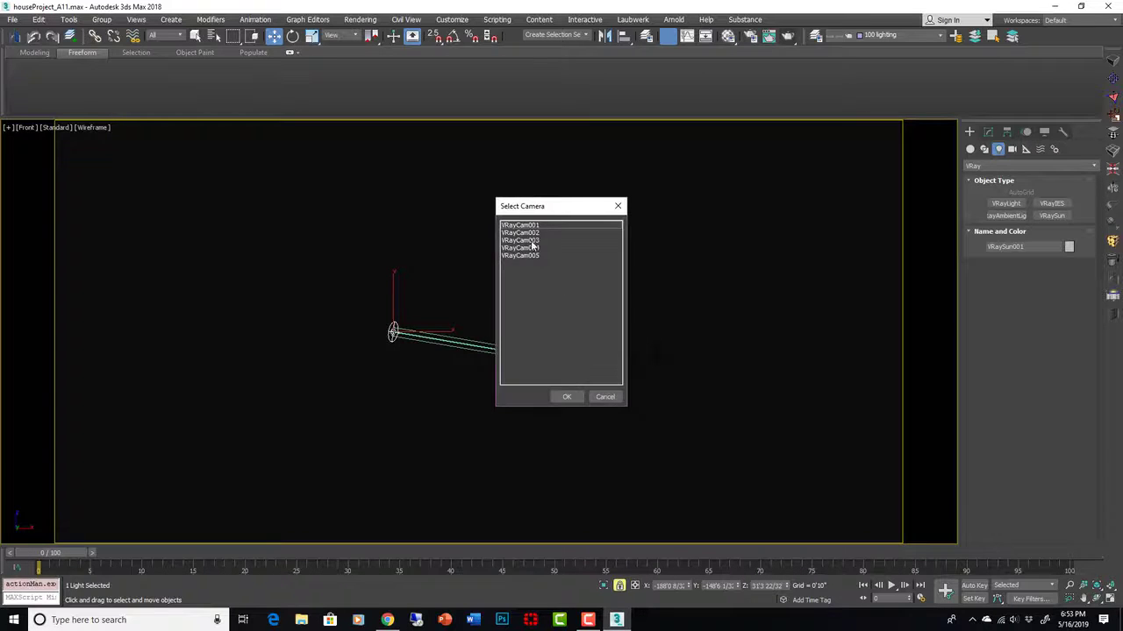
pyautogui.click(531, 241)
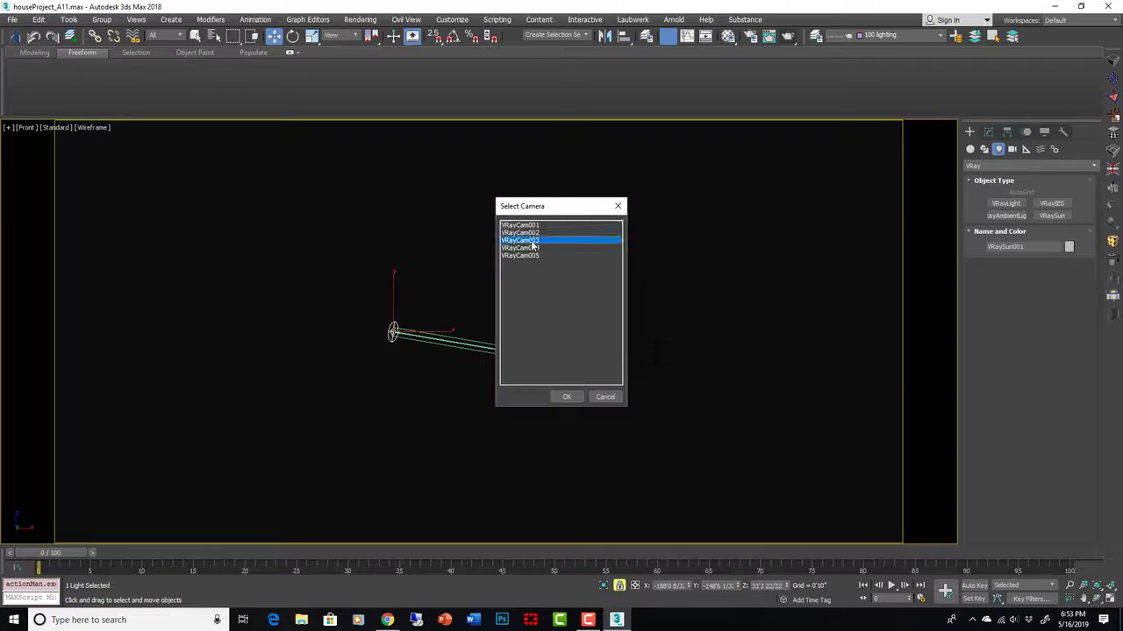
pyautogui.click(567, 397)
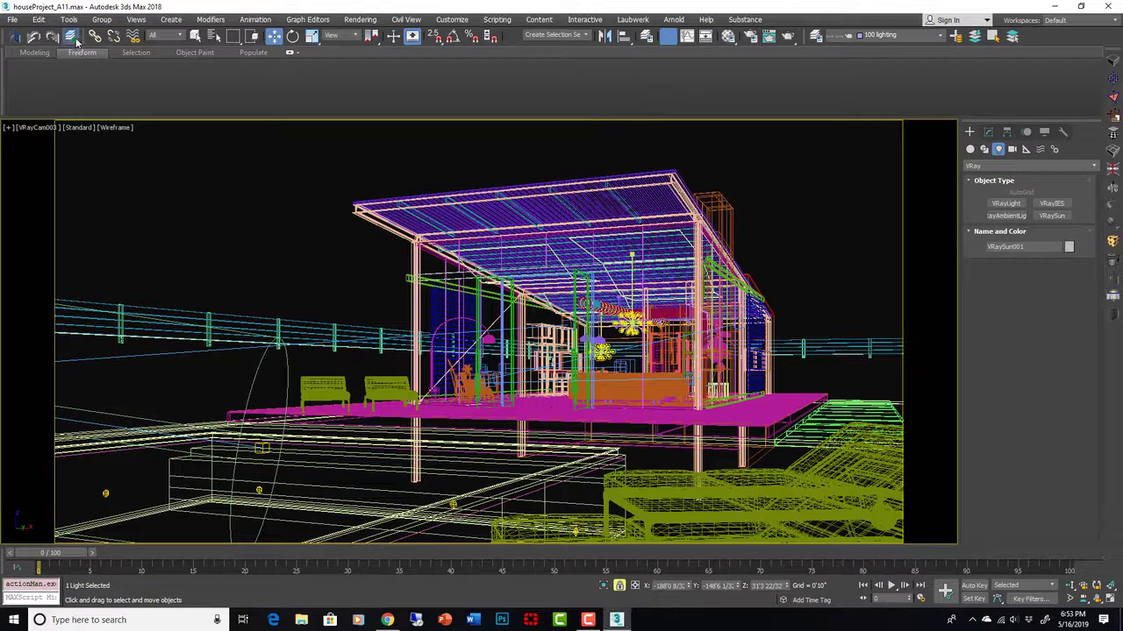
# - Save the scene, render VRayCam003, and resize and reposition the V-Ray frame buffer
pyautogui.hotkey('ctrl', 's')
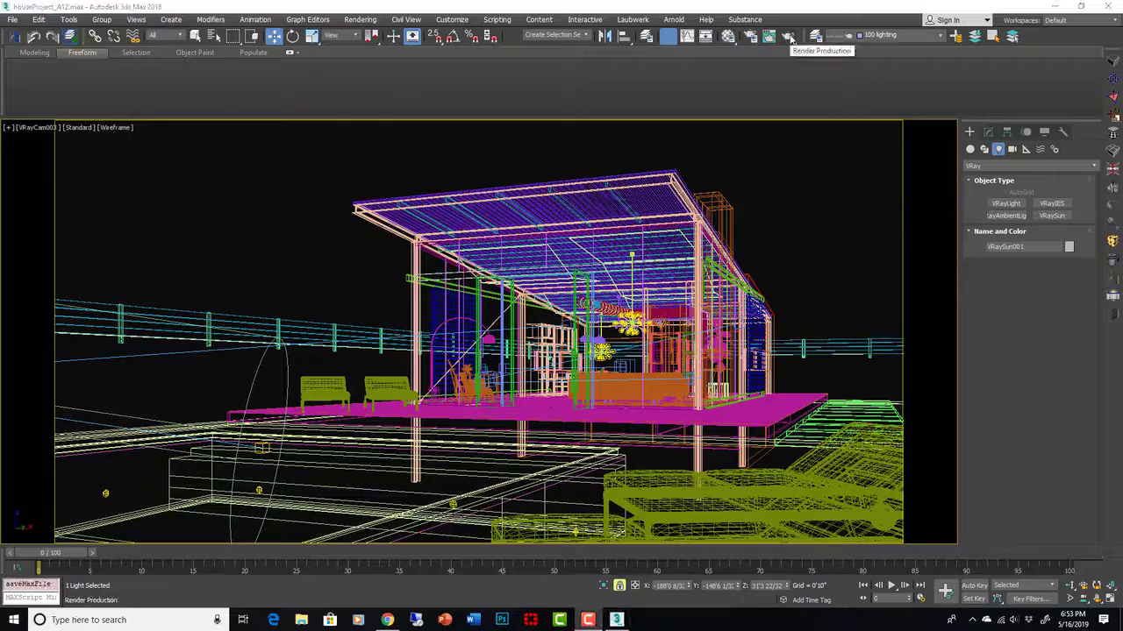
pyautogui.click(789, 36)
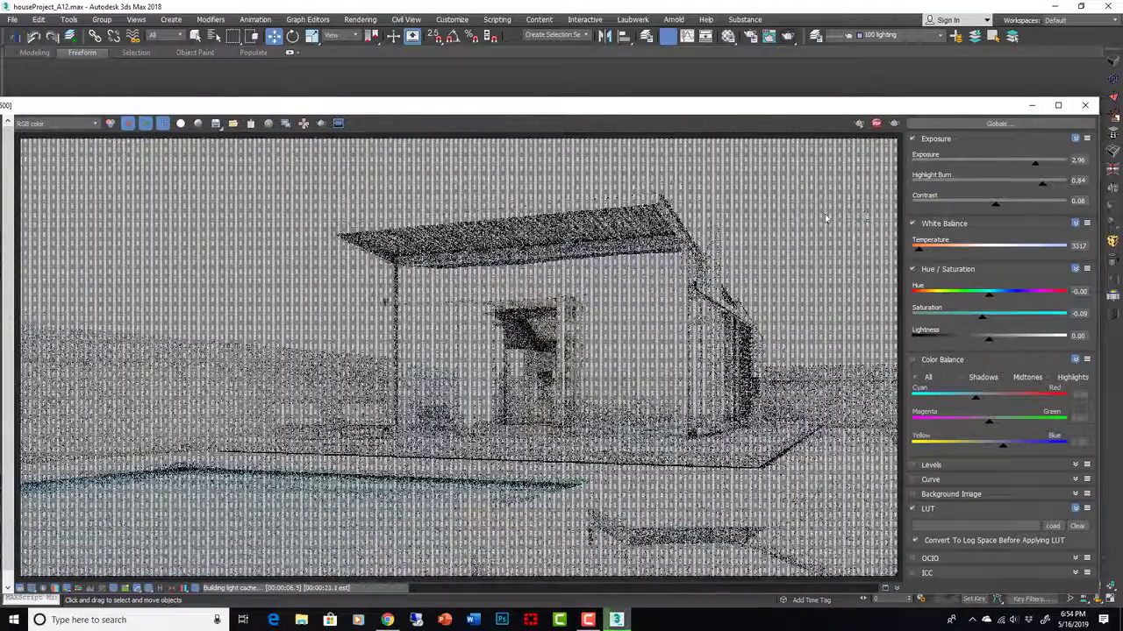
pyautogui.moveTo(405, 106); pyautogui.dragTo(442, 60)
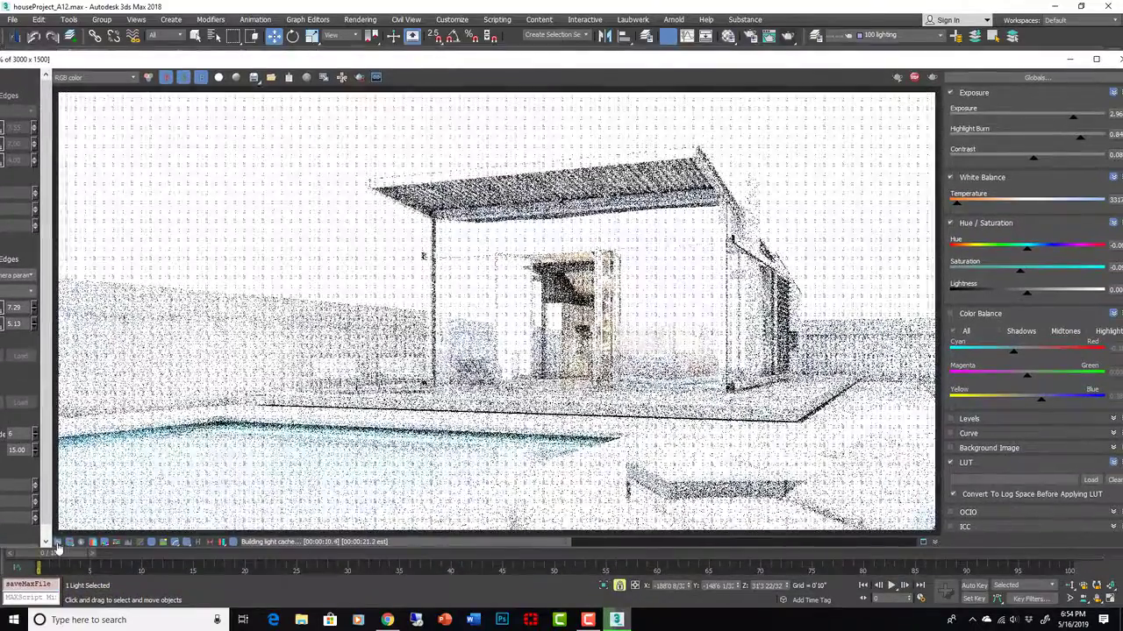
pyautogui.click(58, 542)
pyautogui.click(59, 543)
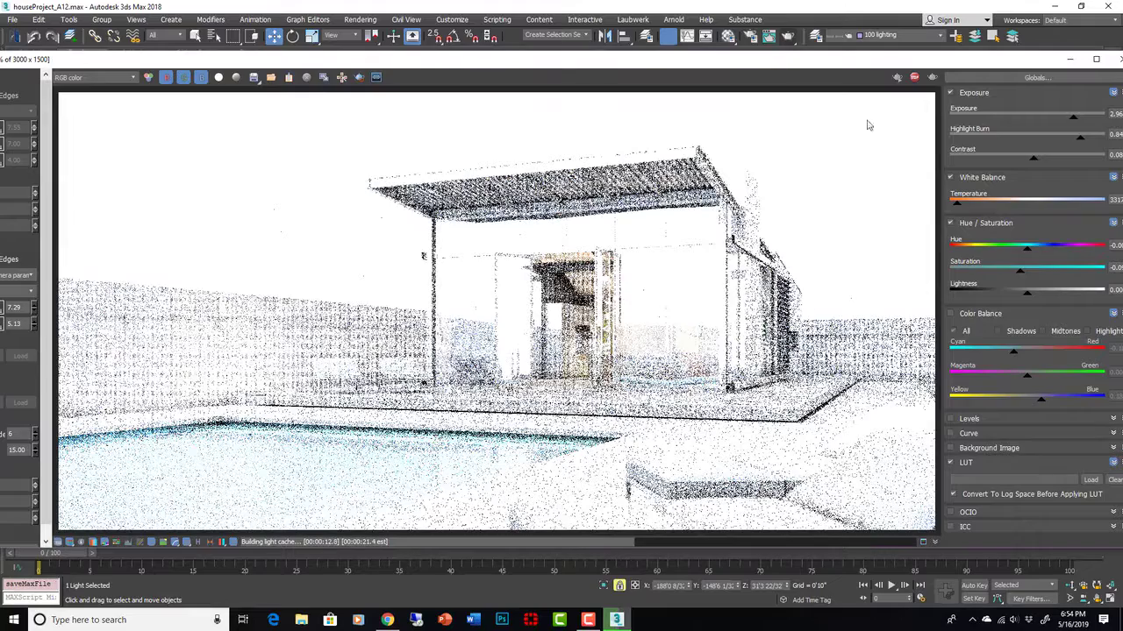
pyautogui.moveTo(1002, 63); pyautogui.dragTo(913, 65)
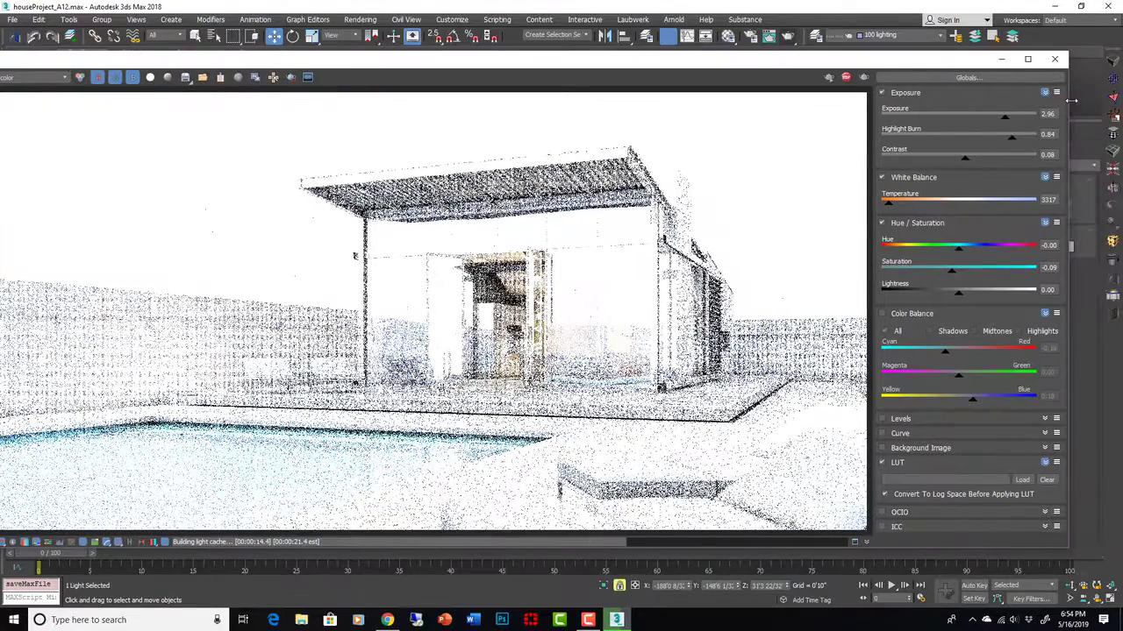
pyautogui.moveTo(1070, 101); pyautogui.dragTo(808, 119)
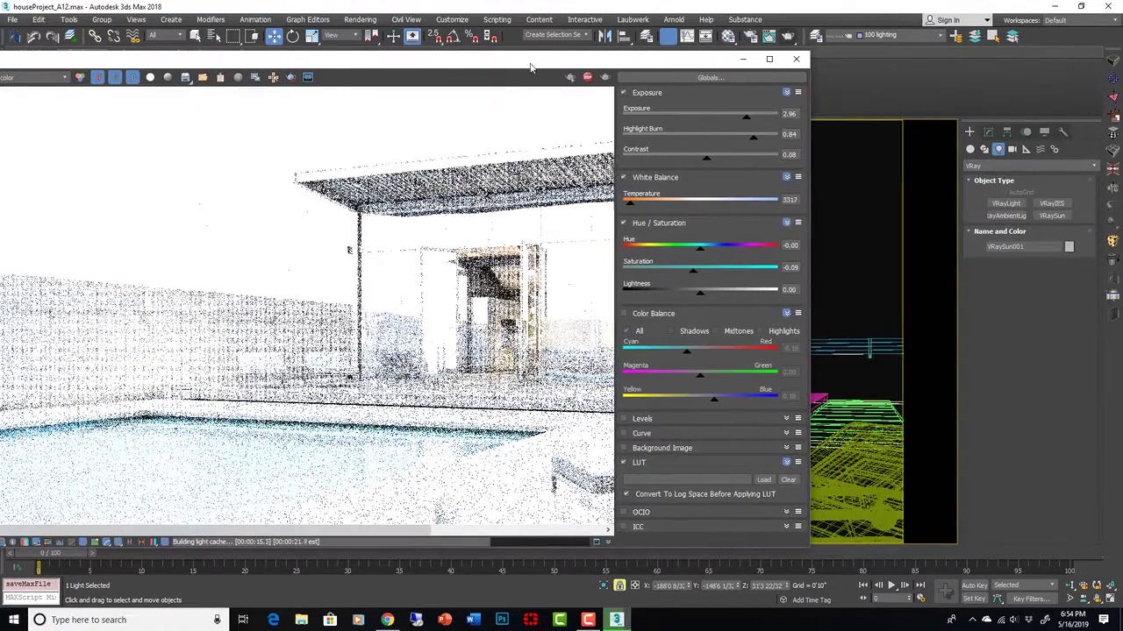
pyautogui.moveTo(504, 56); pyautogui.dragTo(685, 48)
pyautogui.scroll(-1, 538, 309)
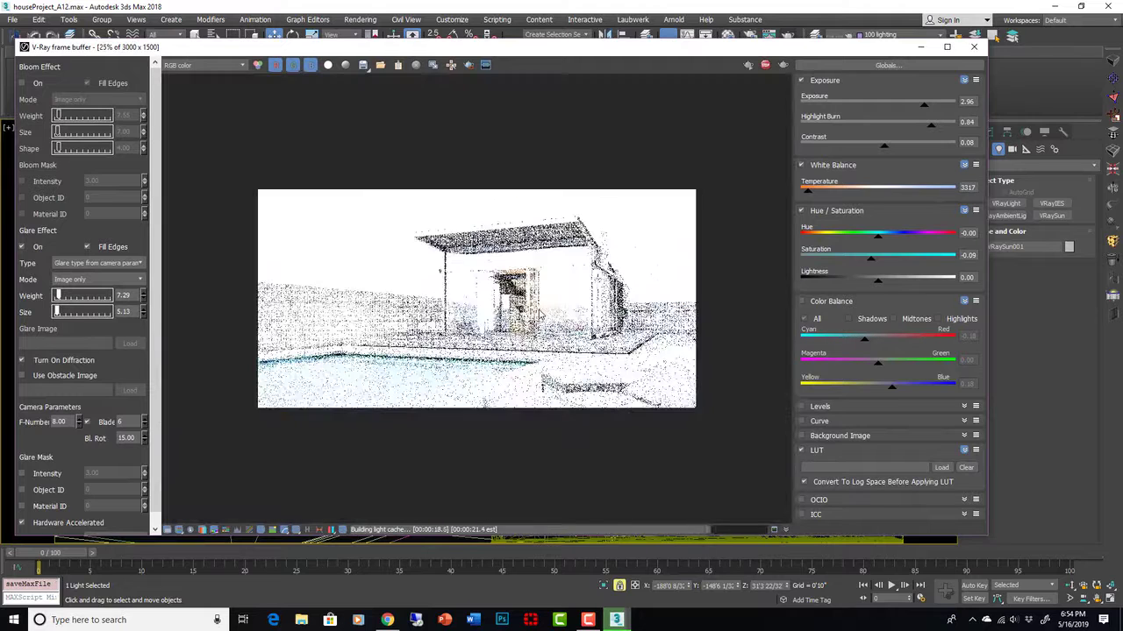
# - Lower the render exposure to 0.58, stop the render, and open the V-Ray Light Lister
pyautogui.moveTo(896, 104); pyautogui.dragTo(867, 106)
pyautogui.click(833, 106)
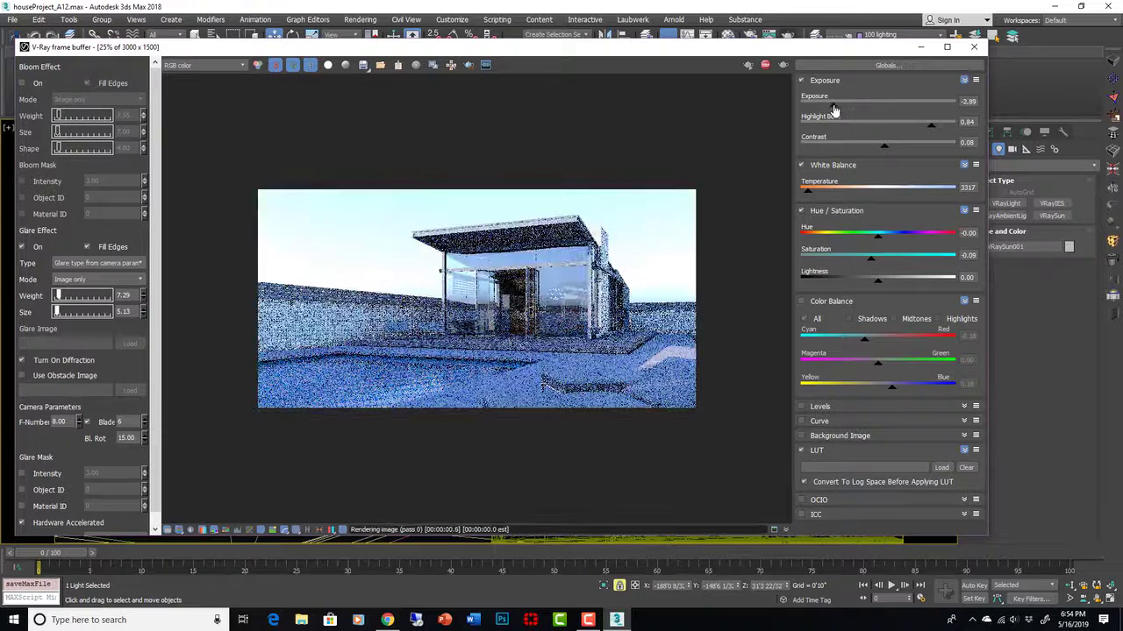
pyautogui.moveTo(820, 109); pyautogui.dragTo(886, 106)
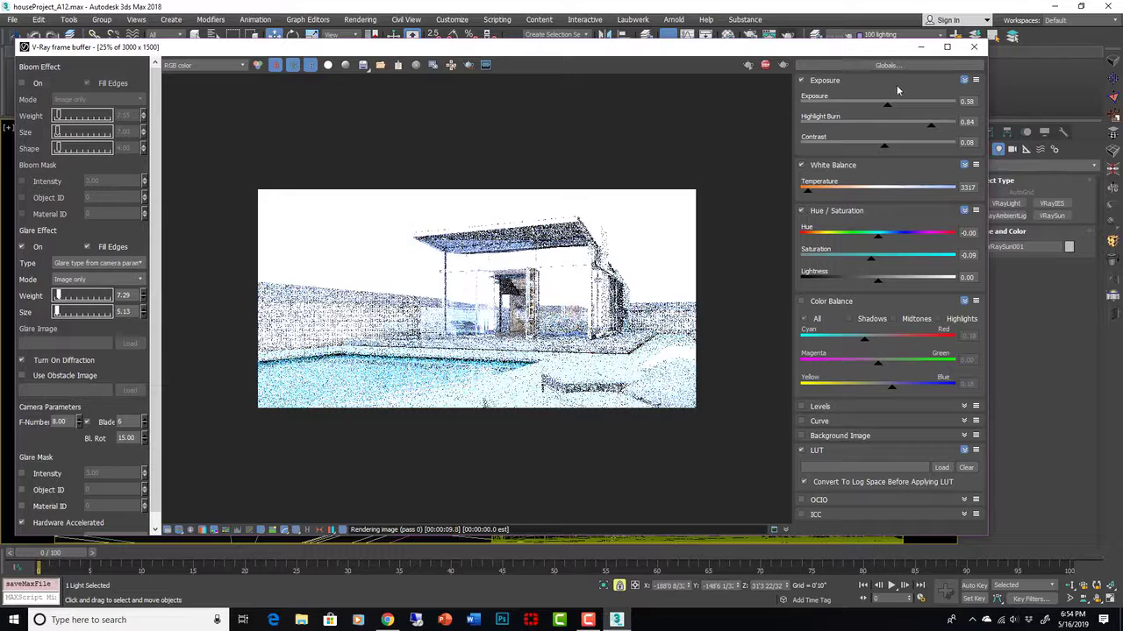
pyautogui.click(765, 67)
pyautogui.click(1112, 298)
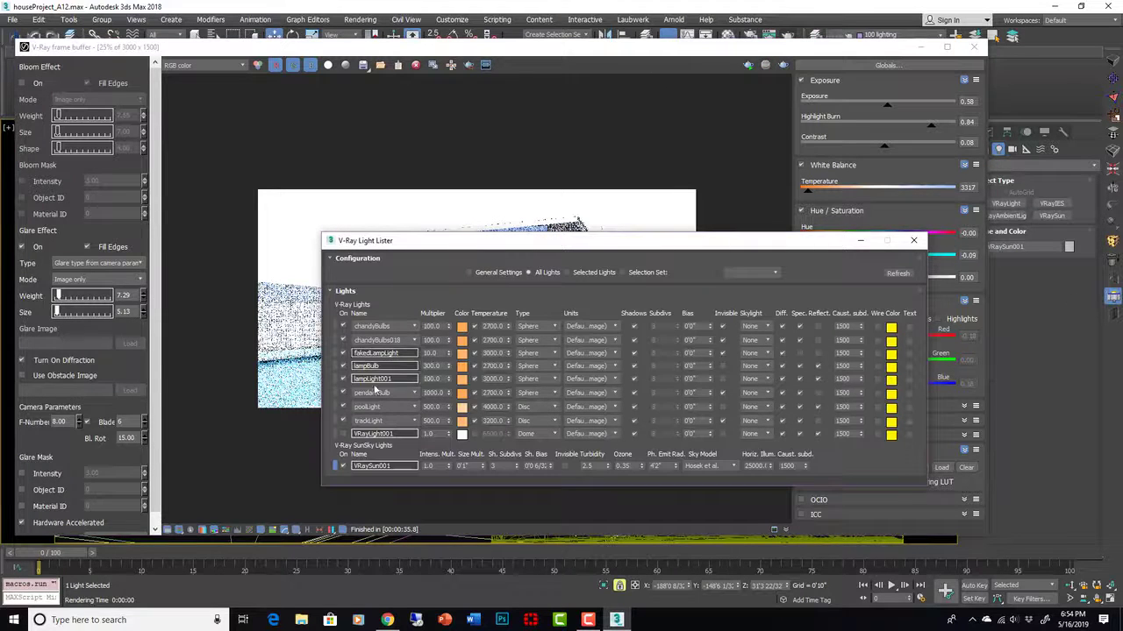
# - Set VRaySun001's intensity multiplier to 0.05, start interactive rendering with Exposure off, and reopen the Light Lister
pyautogui.doubleClick(435, 467)
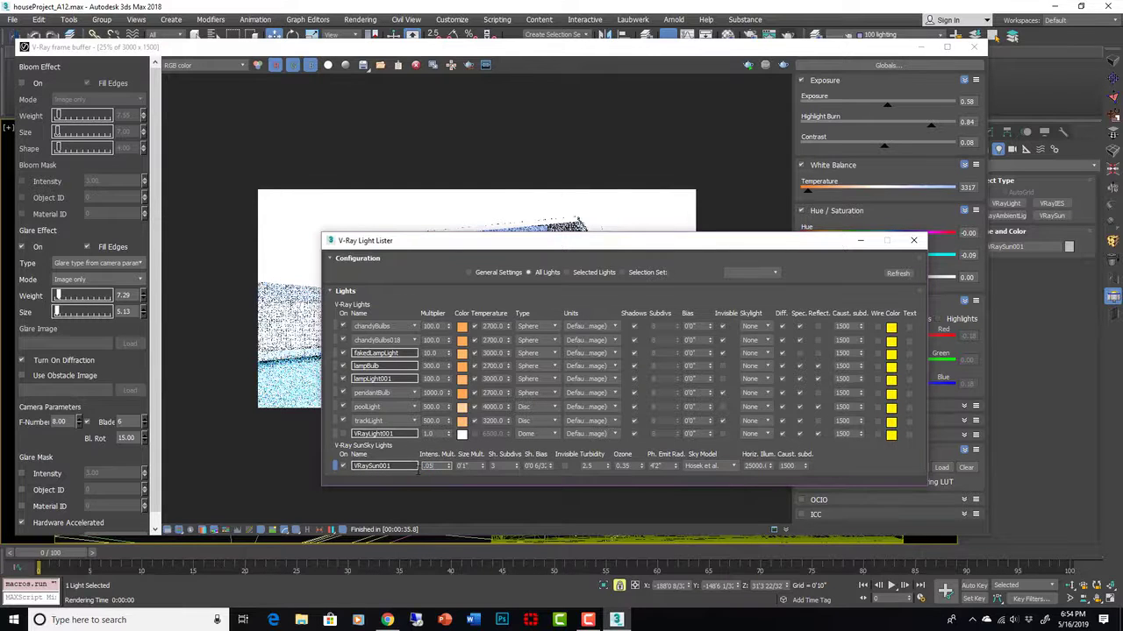
pyautogui.click(914, 241)
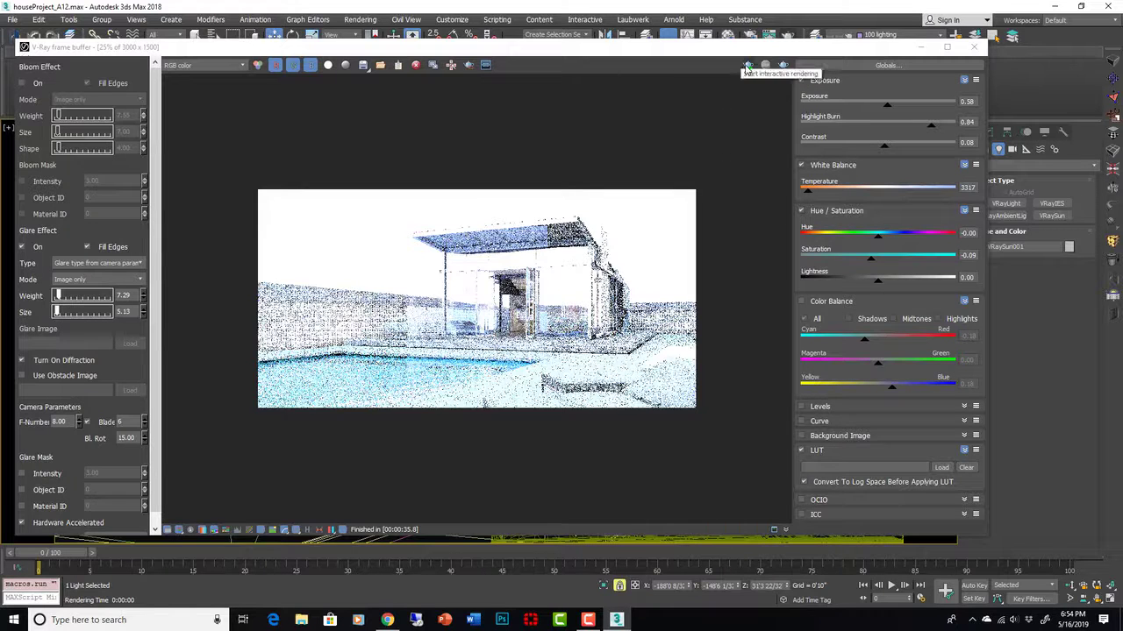
pyautogui.click(746, 68)
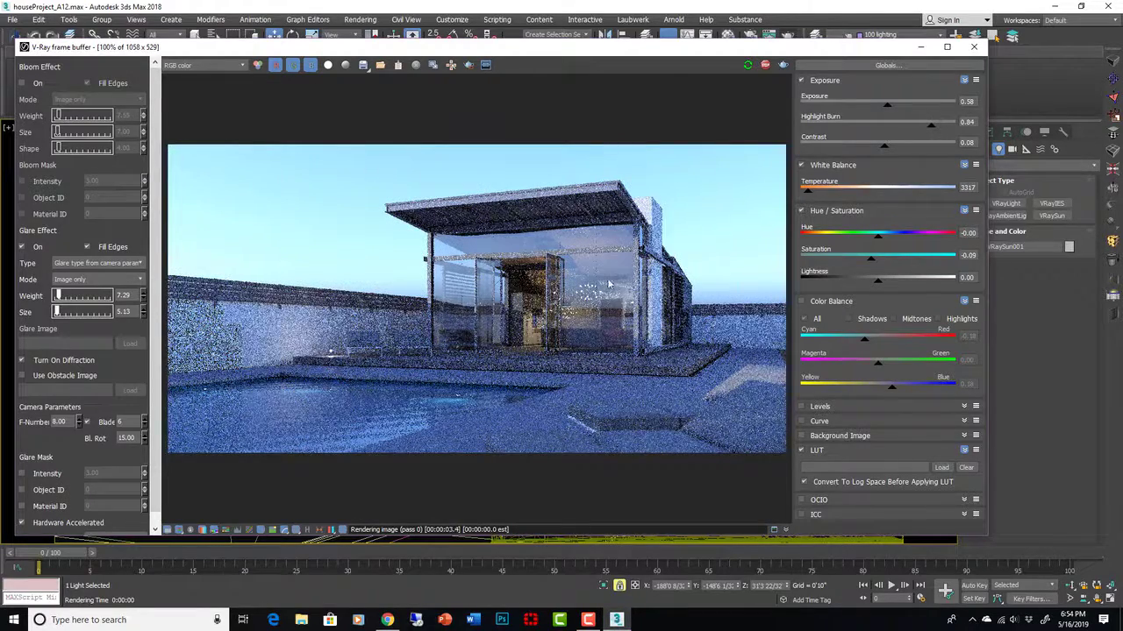
pyautogui.click(800, 81)
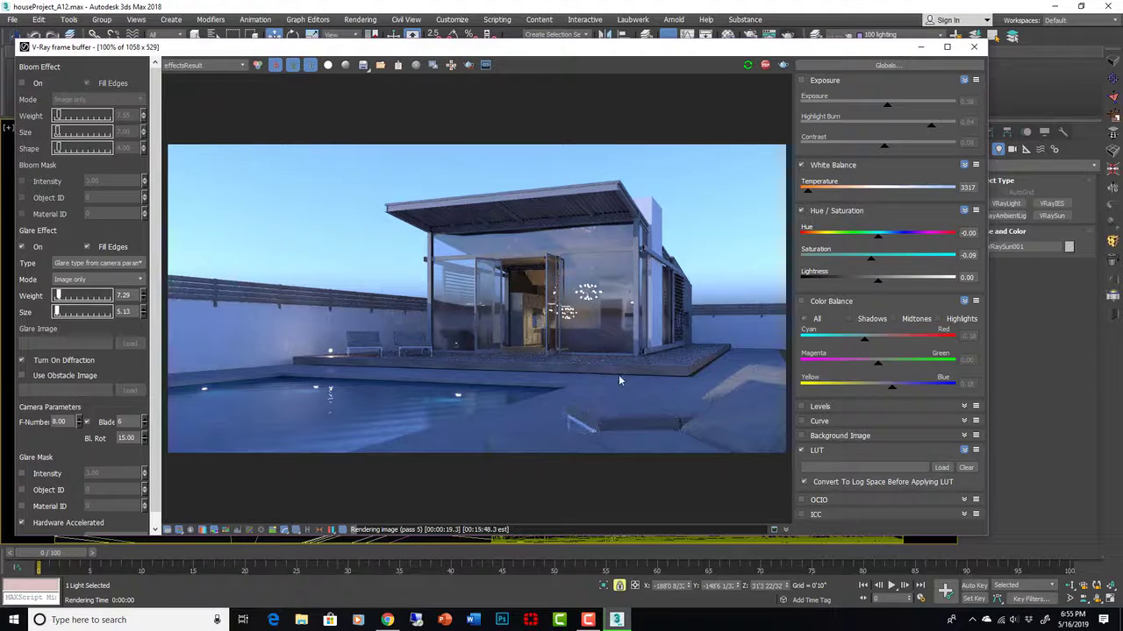
pyautogui.click(1112, 296)
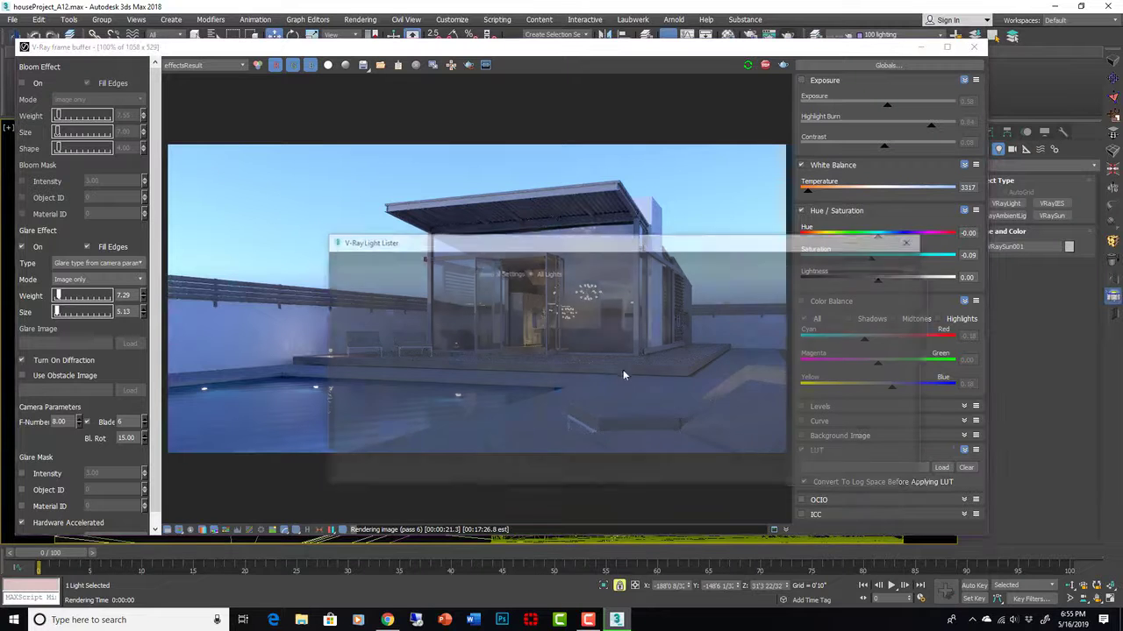
pyautogui.moveTo(520, 245); pyautogui.dragTo(714, 233)
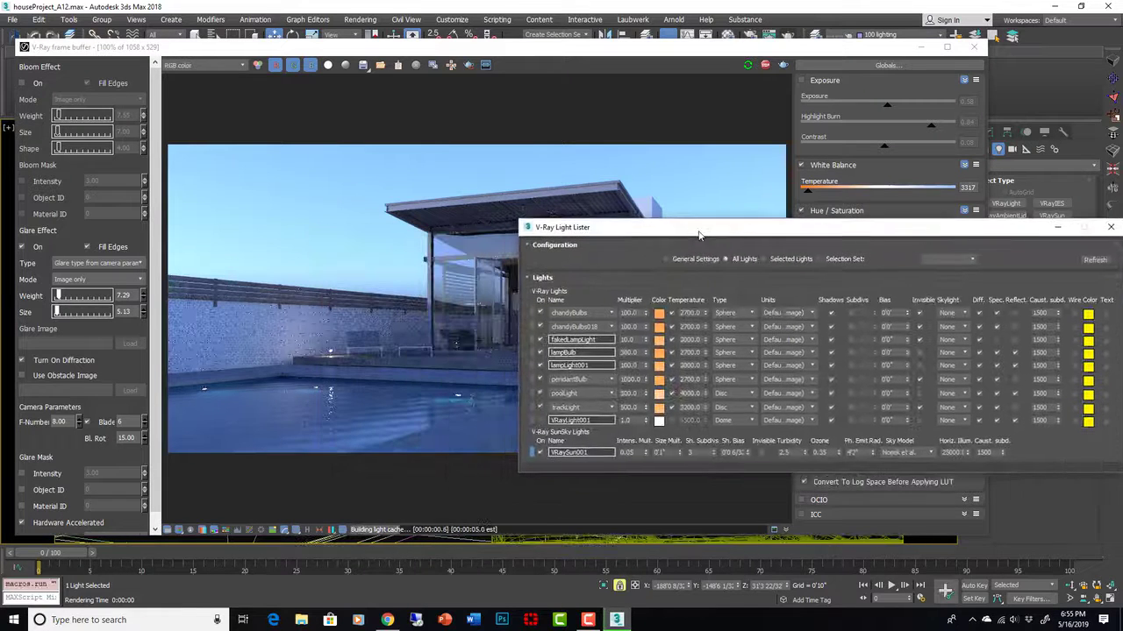
# - Try a VRaySun001 intensity multiplier of 0.08 in the Light Lister
pyautogui.doubleClick(618, 453)
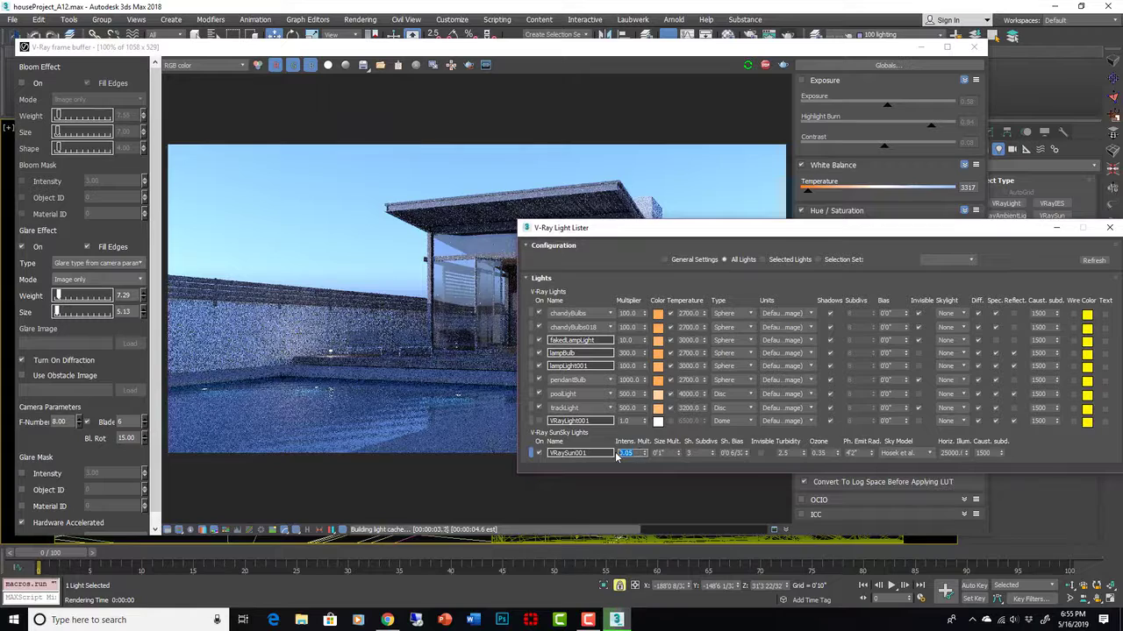
pyautogui.write('0.08')
pyautogui.press('Return')
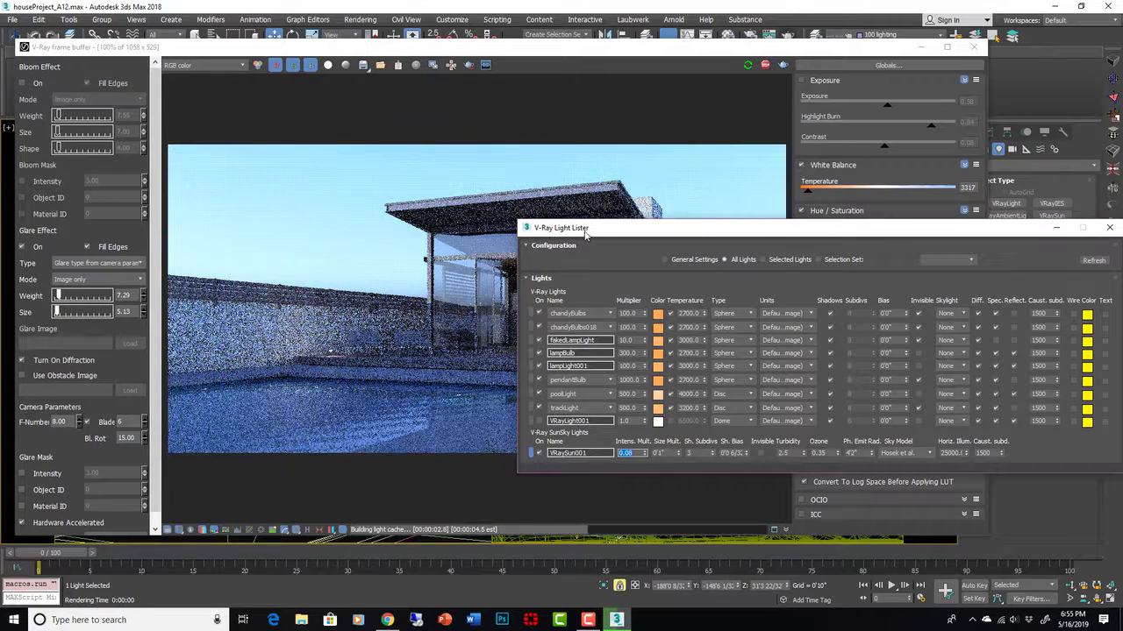
# - Reposition the Light Lister and lower VRaySun001's multiplier to 0.01
pyautogui.moveTo(585, 232); pyautogui.dragTo(838, 292)
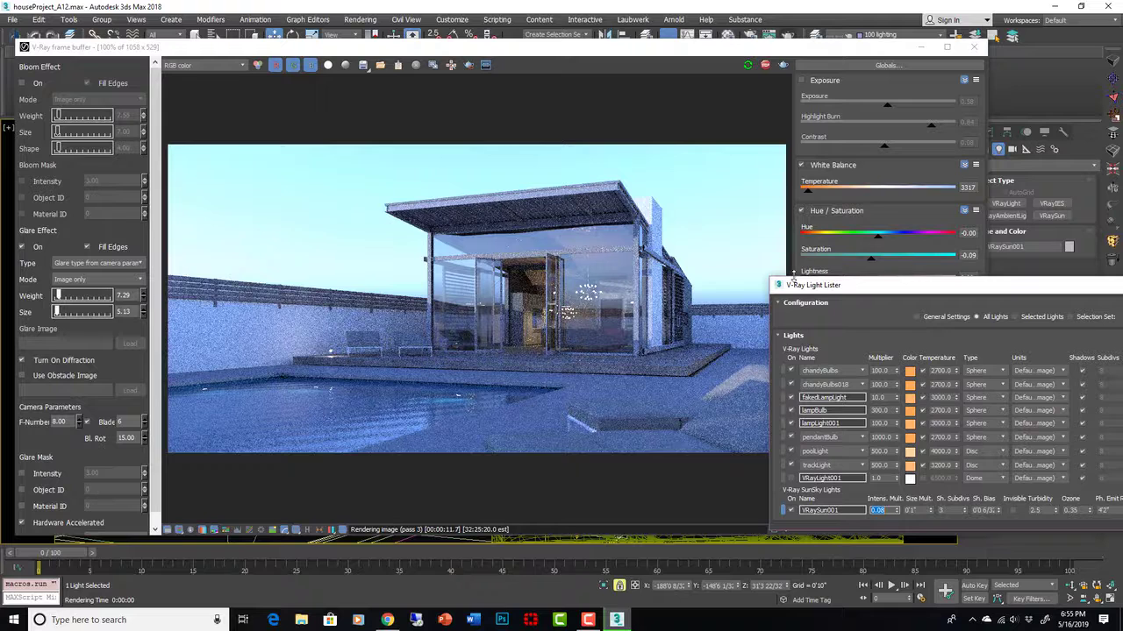
pyautogui.moveTo(794, 276)
pyautogui.mouseDown()
pyautogui.moveTo(843, 283)
pyautogui.moveTo(802, 262)
pyautogui.mouseUp()
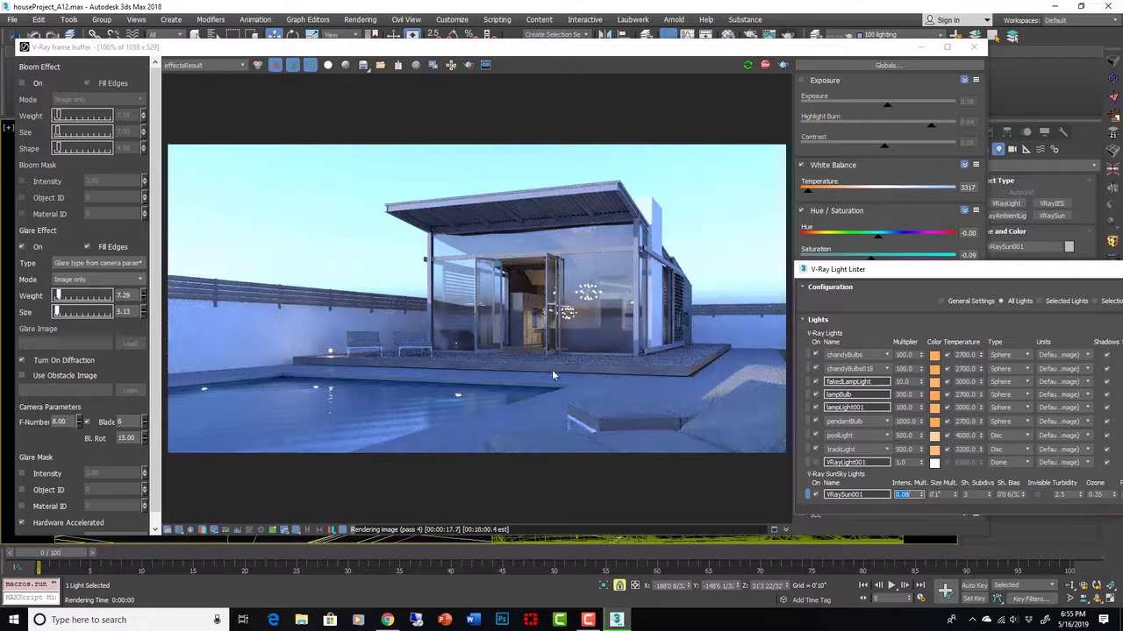
pyautogui.moveTo(842, 269); pyautogui.dragTo(713, 255)
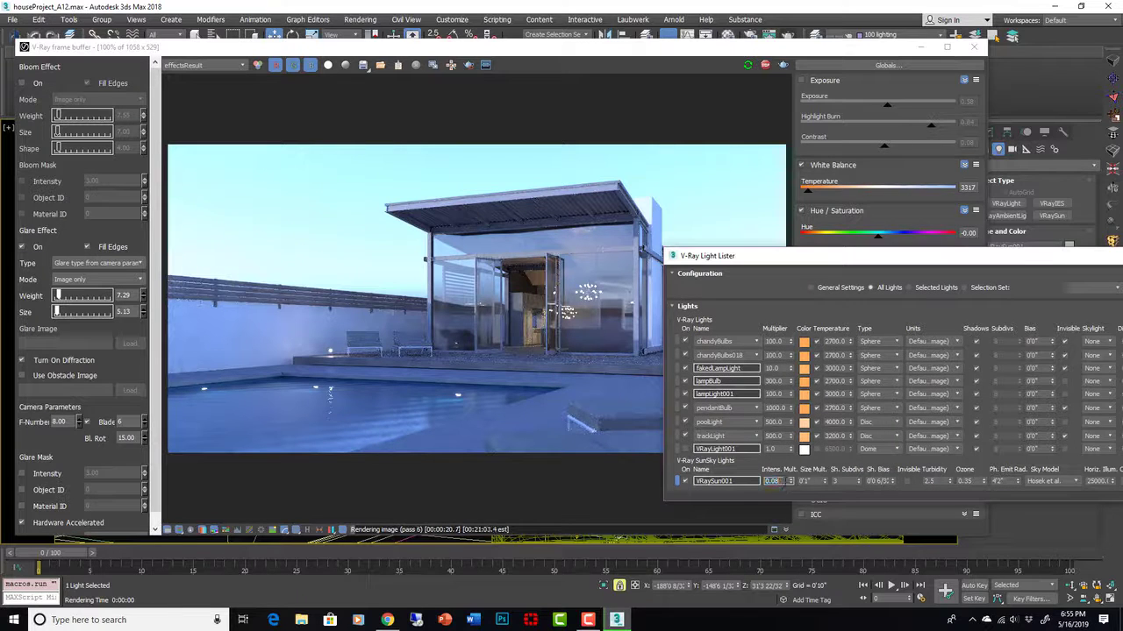
pyautogui.doubleClick(772, 480)
pyautogui.write('0.01')
pyautogui.press('Return')
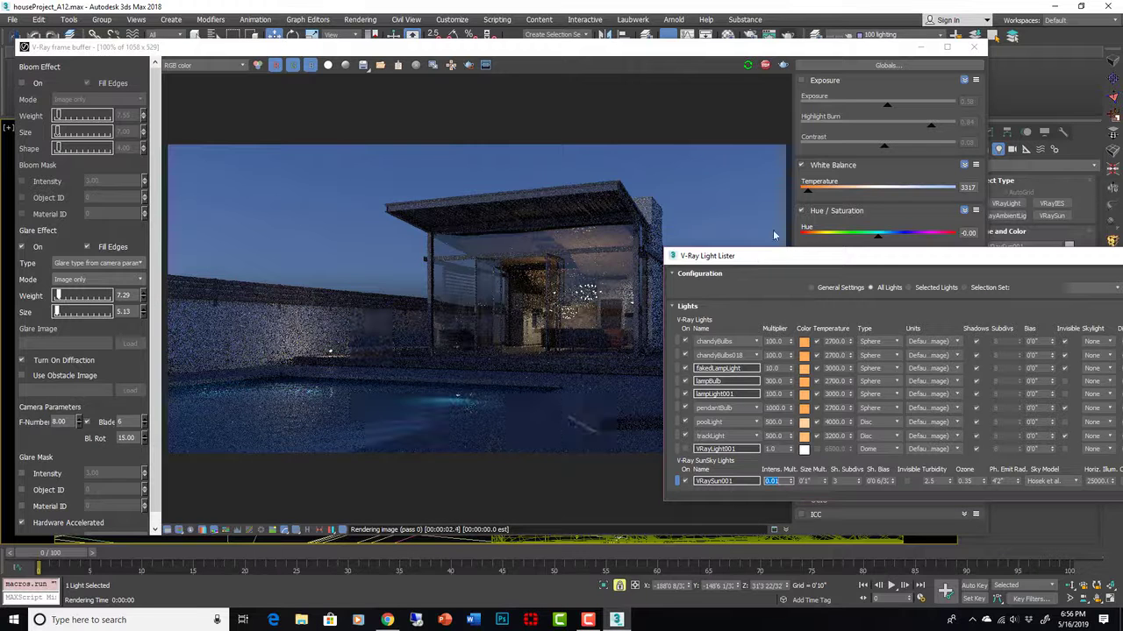
# - Re-enable Exposure in the V-Ray frame buffer, settling it near 2.06
pyautogui.click(917, 102)
pyautogui.click(917, 102)
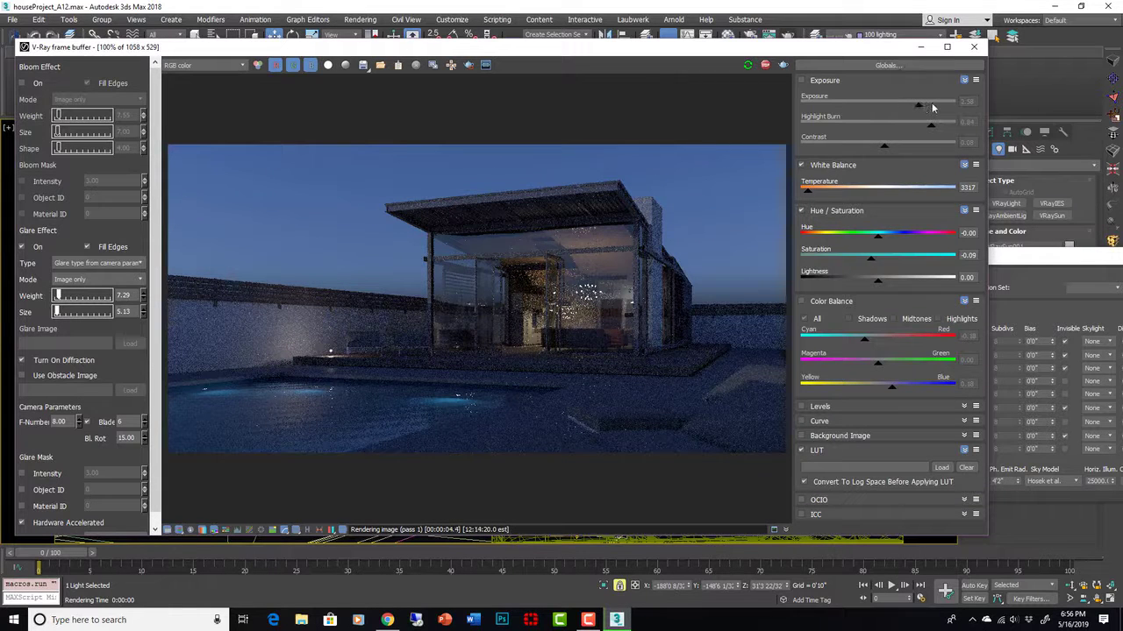
pyautogui.moveTo(932, 107)
pyautogui.mouseDown()
pyautogui.moveTo(848, 108)
pyautogui.moveTo(923, 107)
pyautogui.mouseUp()
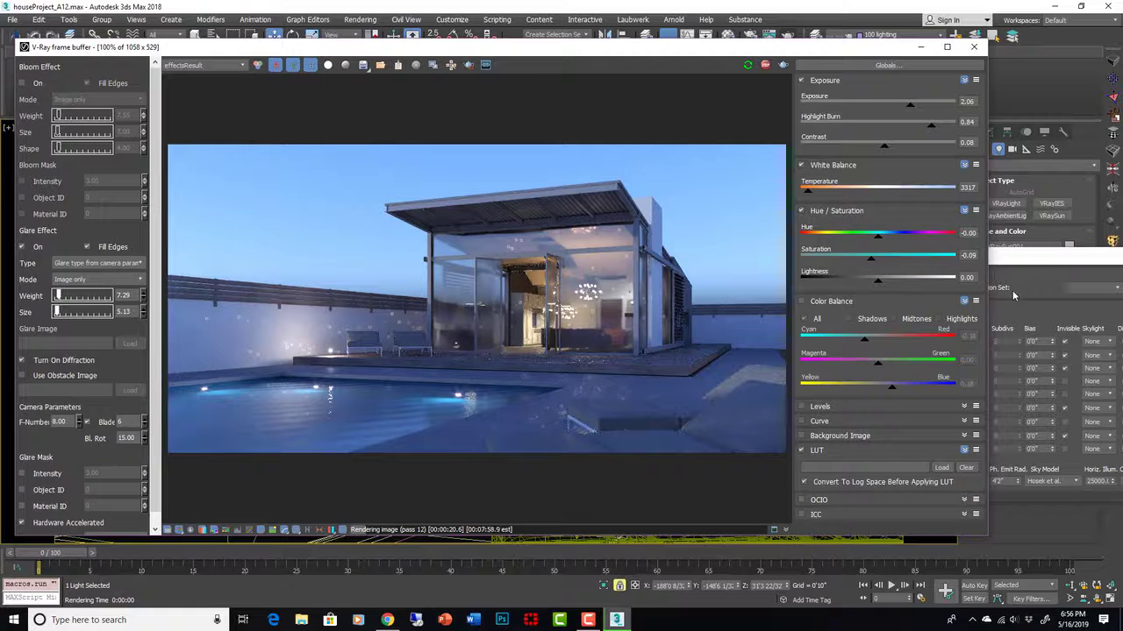
# - Lower VRaySun001's intensity multiplier to 0.002, then raise Exposure to 2.74
pyautogui.click(1028, 259)
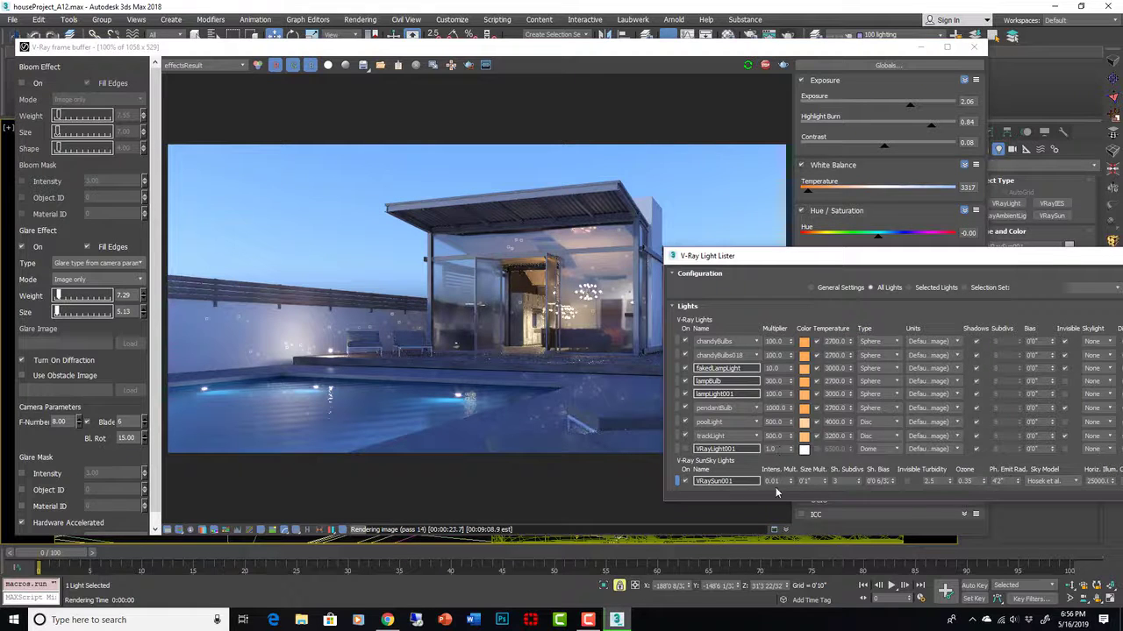
pyautogui.doubleClick(775, 482)
pyautogui.press('BackSpace')
pyautogui.write('0.002')
pyautogui.press('Return')
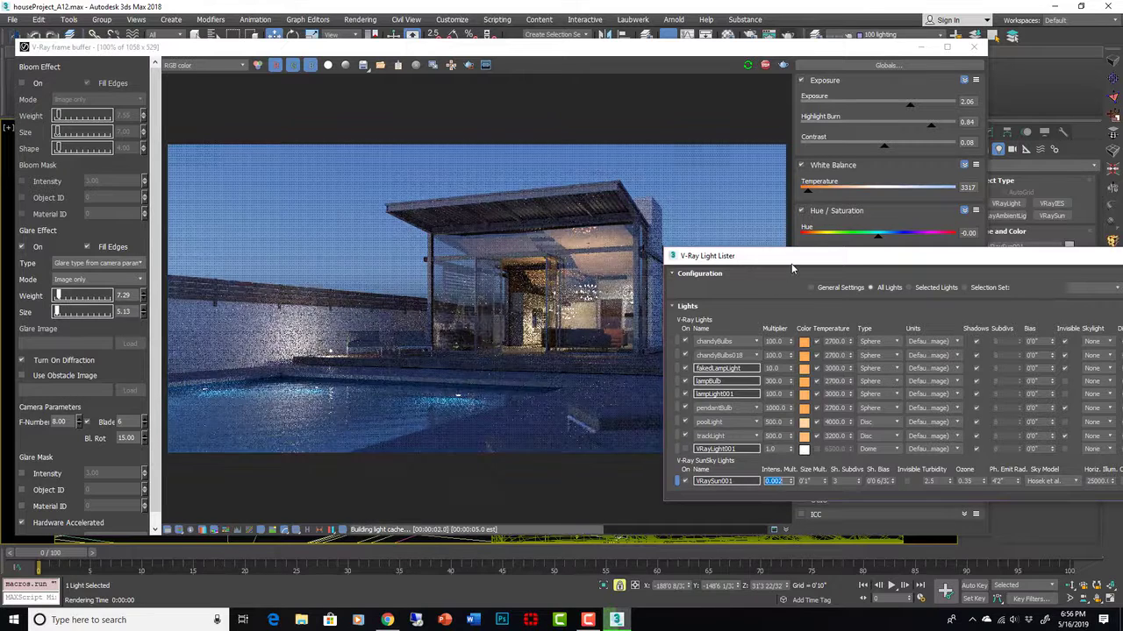
pyautogui.moveTo(834, 261); pyautogui.dragTo(1059, 260)
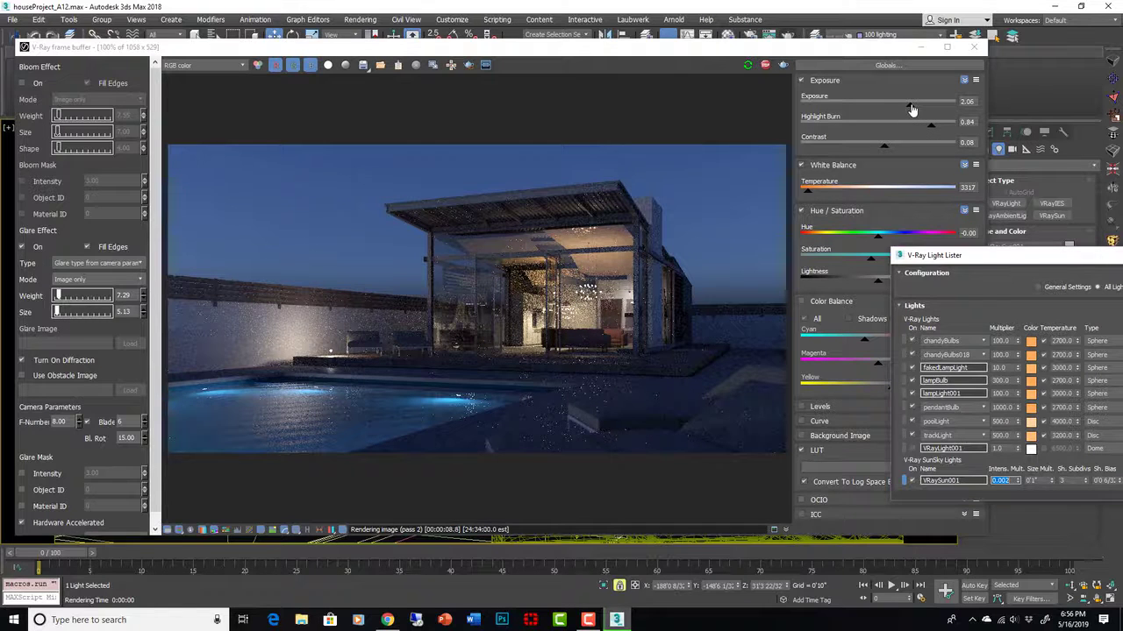
pyautogui.moveTo(913, 108)
pyautogui.mouseDown()
pyautogui.moveTo(934, 109)
pyautogui.moveTo(921, 106)
pyautogui.mouseUp()
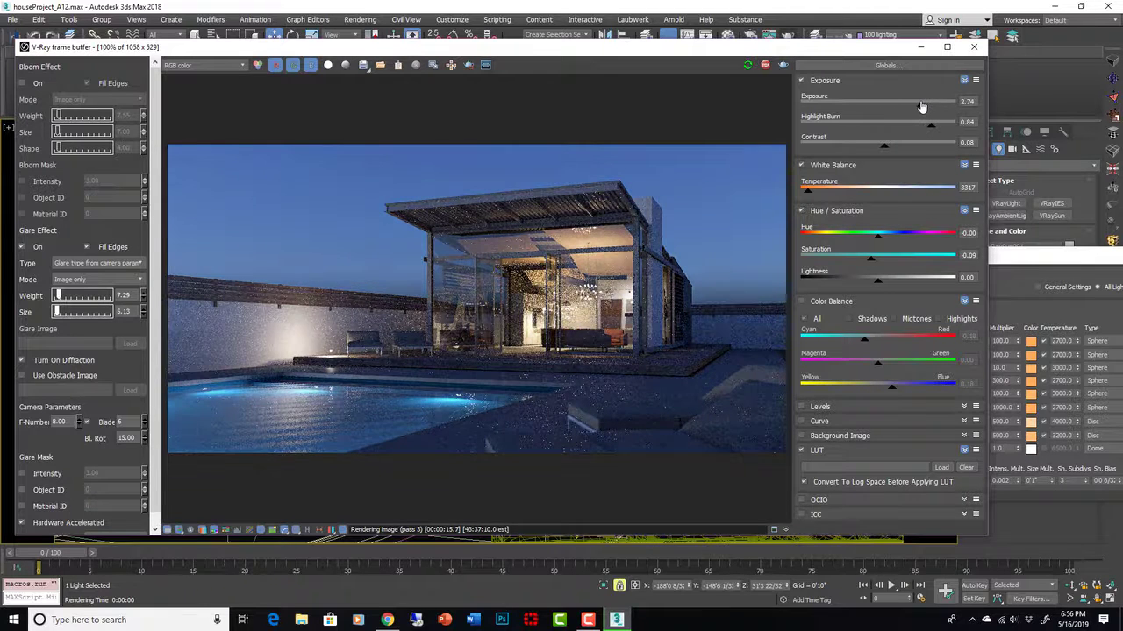